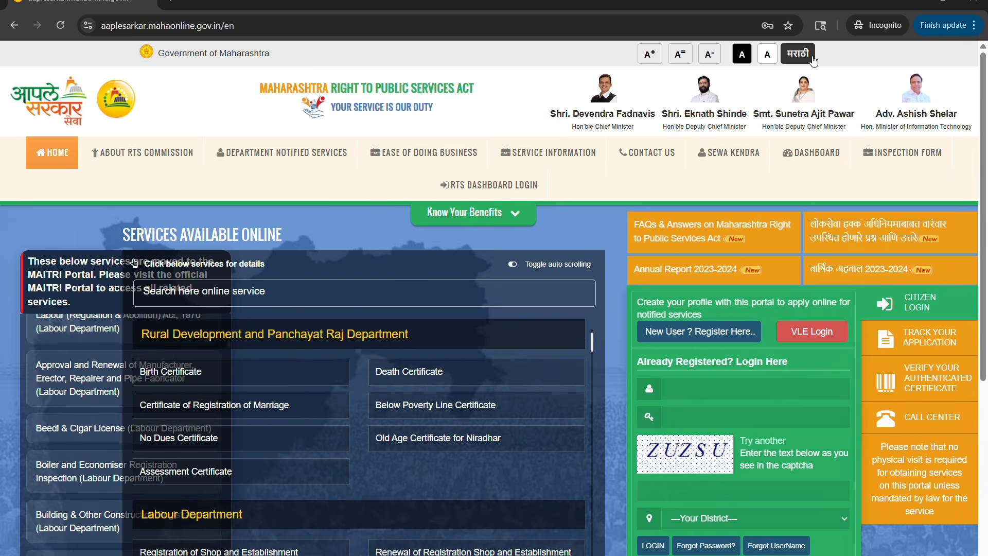
Step: Switch the portal to Marathi and log in with the saved username and account password, the captcha text and the district रत्नागिरी
{"action": "left_click", "coordinate": [811, 57]}
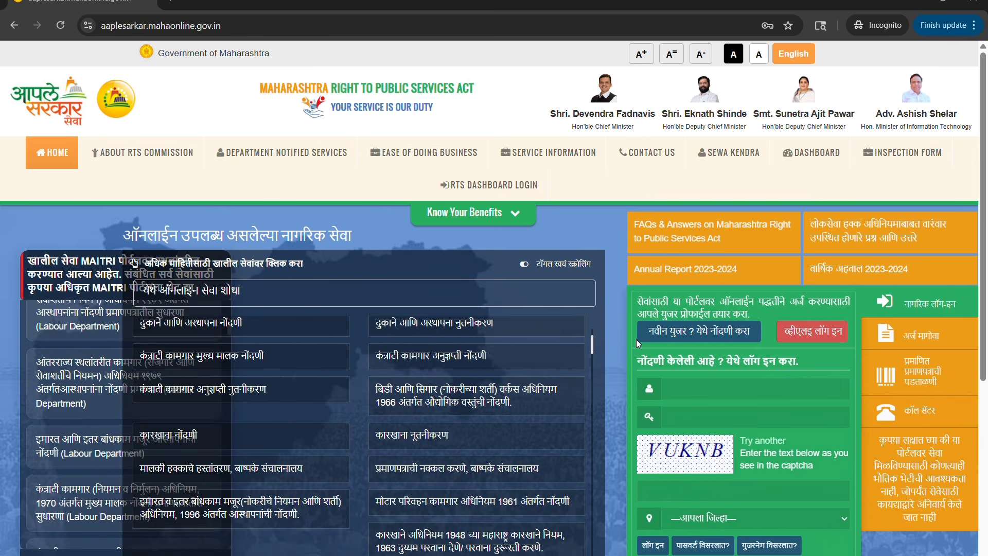
{"action": "left_click", "coordinate": [685, 390]}
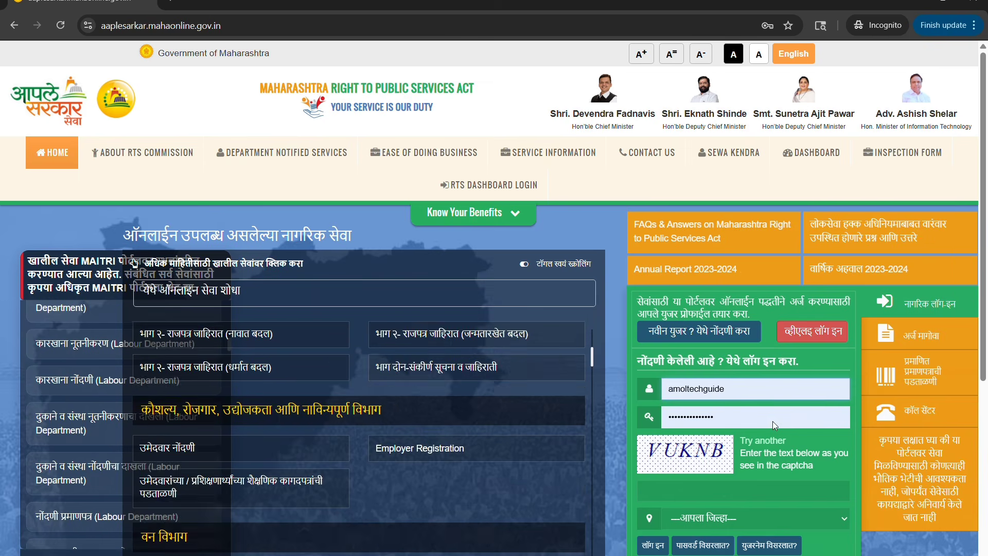
{"action": "left_click", "coordinate": [773, 421]}
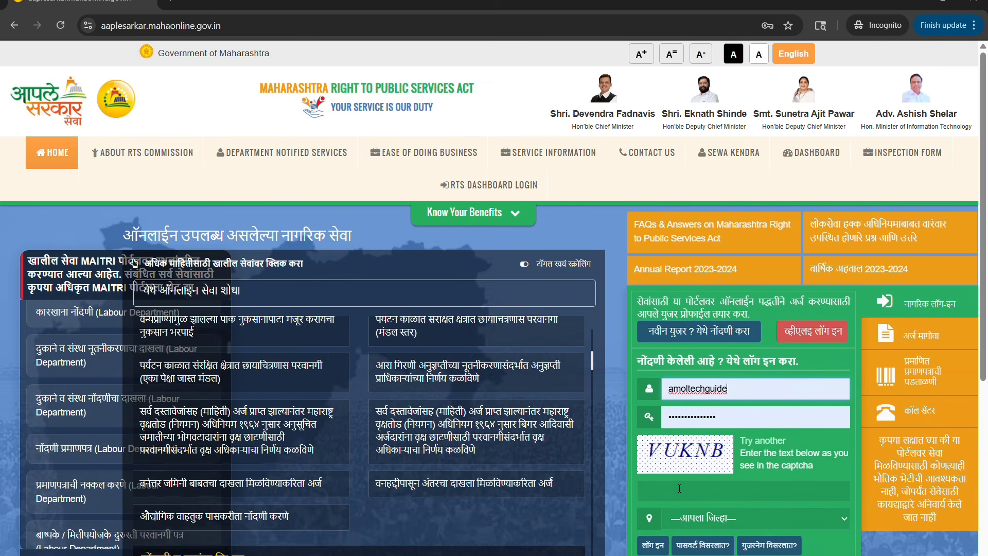
{"action": "left_click", "coordinate": [661, 491]}
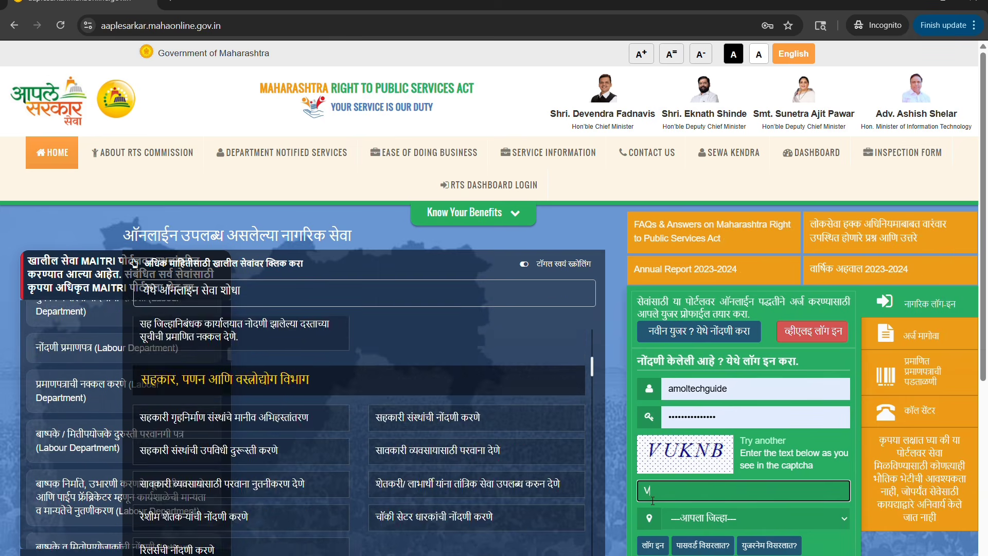
{"action": "type", "text": "VUKNB"}
{"action": "left_click", "coordinate": [685, 389]}
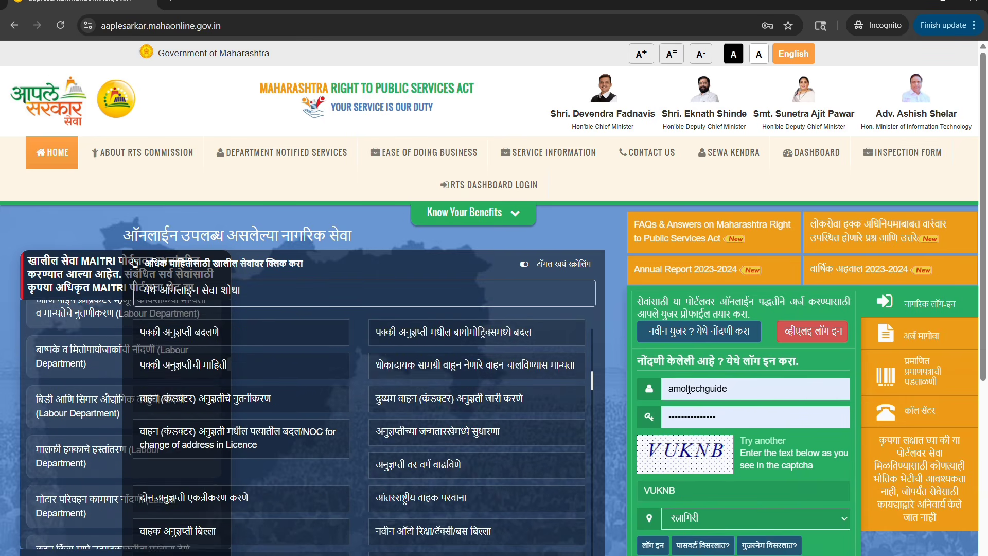
{"action": "left_click", "coordinate": [652, 545]}
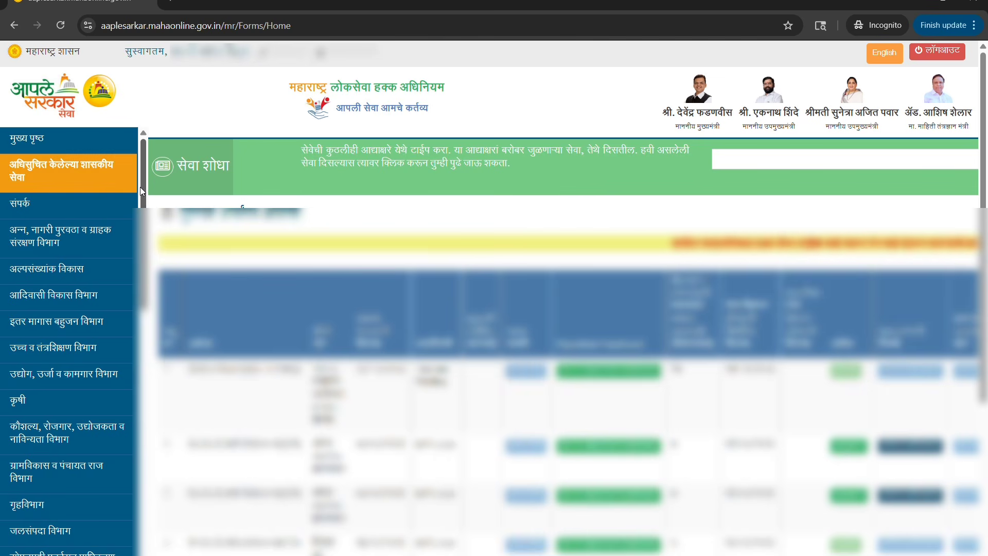
Step: Open the महसूल विभाग department and proceed with the उत्पन्नाचे प्रमाणपत्र service under the sub-department महसूल सेवा
{"action": "left_click_drag", "start_coordinate": [141, 192], "coordinate": [141, 239]}
{"action": "scroll", "coordinate": [129, 330], "scroll_direction": "down", "scroll_amount": 6}
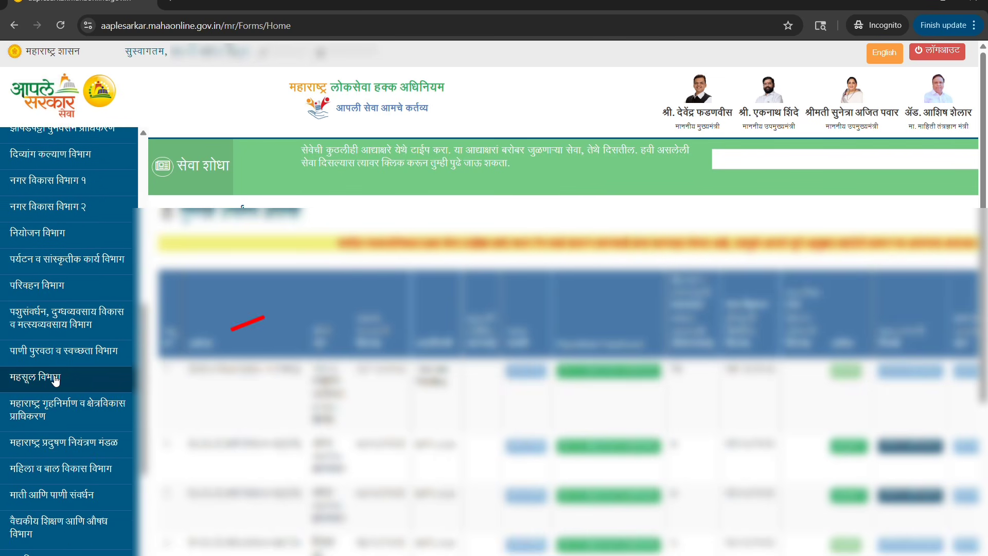
{"action": "left_click", "coordinate": [98, 384]}
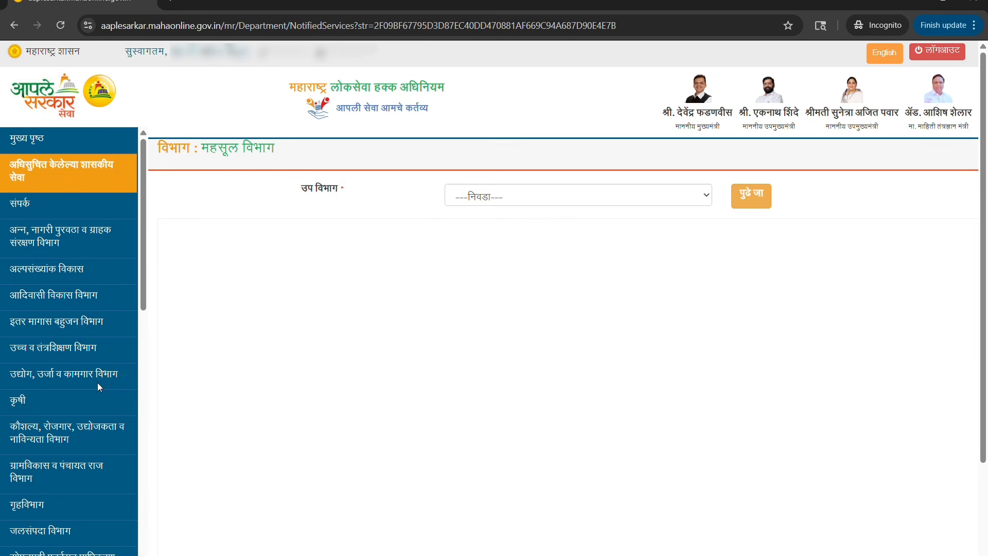
{"action": "left_click", "coordinate": [474, 195]}
{"action": "left_click", "coordinate": [479, 227]}
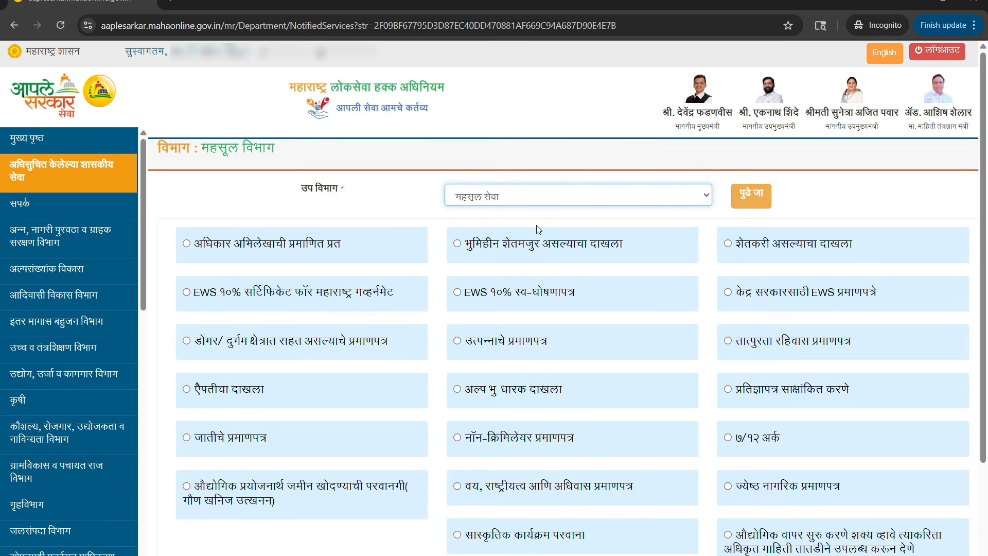
{"action": "left_click", "coordinate": [461, 347]}
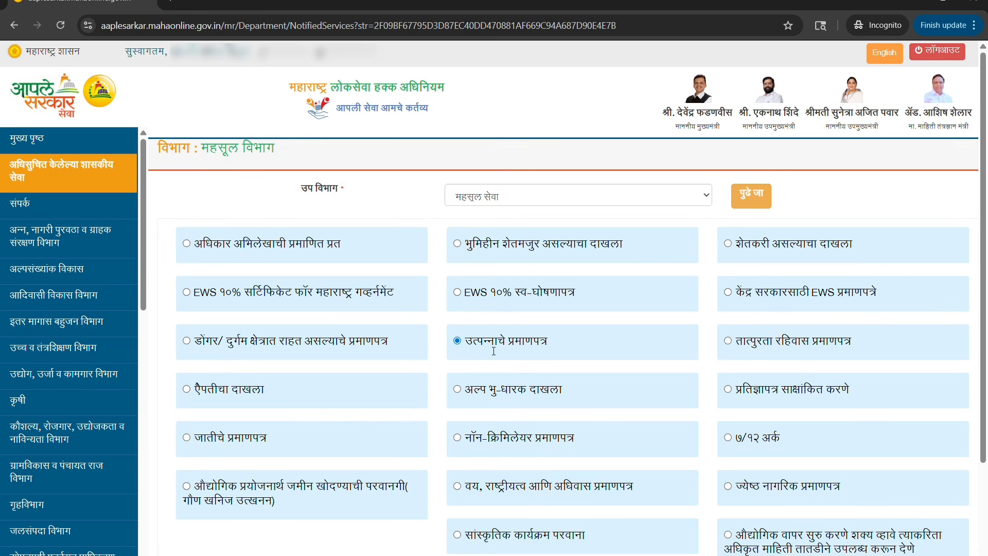
{"action": "left_click", "coordinate": [747, 205]}
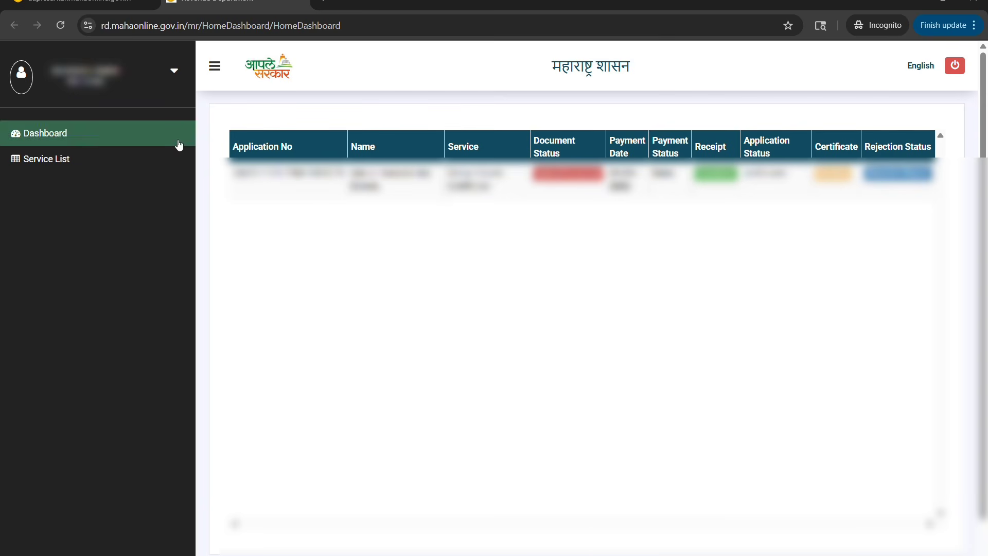
Step: Open उत्पन्नाचे प्रमाणपत्र from the revenue service list and continue past its required documents to the application form
{"action": "left_click", "coordinate": [94, 163]}
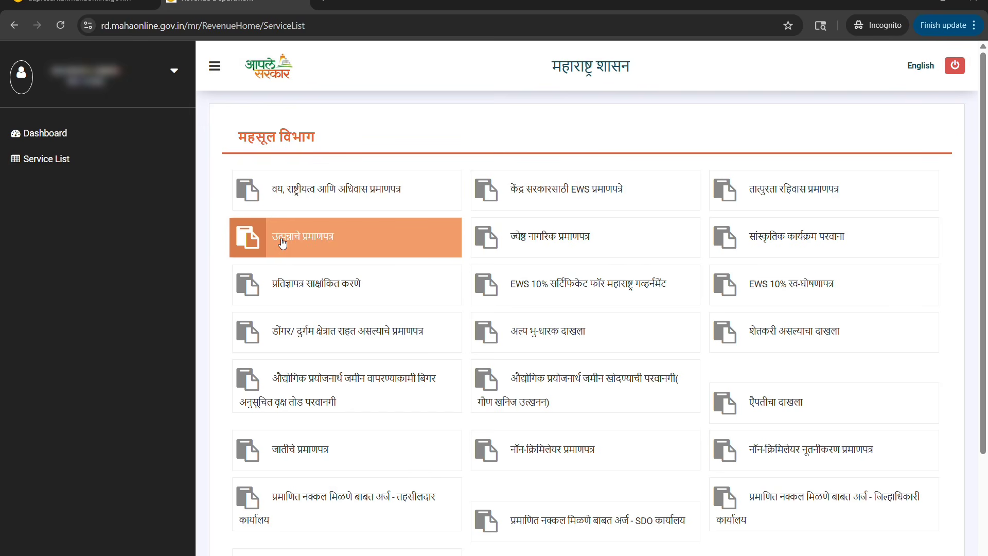
{"action": "left_click", "coordinate": [311, 249]}
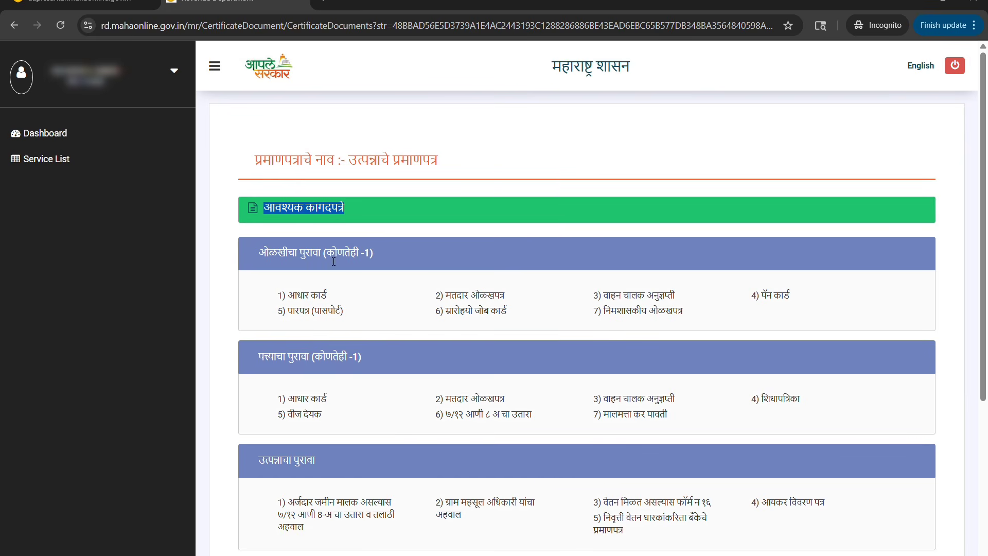
{"action": "left_click_drag", "start_coordinate": [382, 255], "coordinate": [332, 260]}
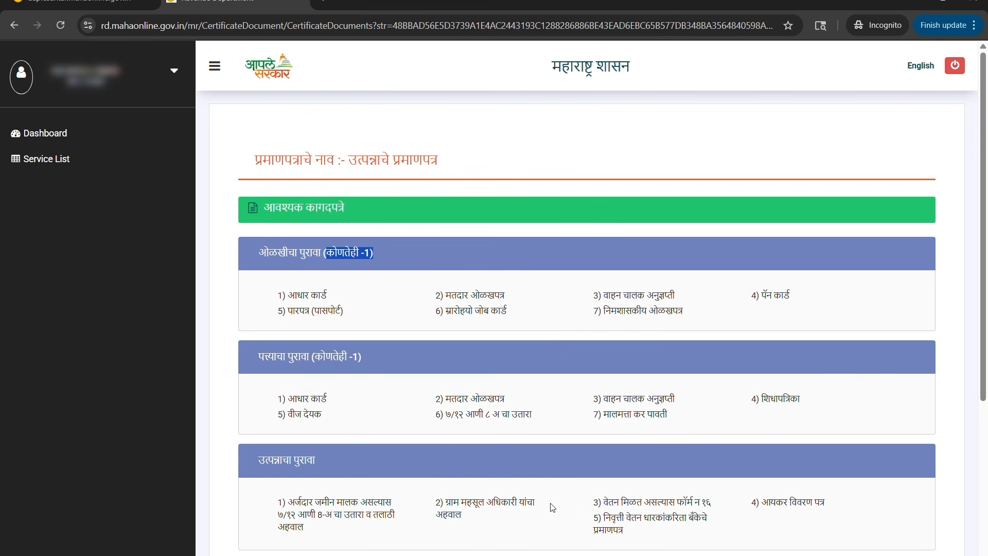
{"action": "scroll", "coordinate": [328, 480], "scroll_direction": "down", "scroll_amount": 3}
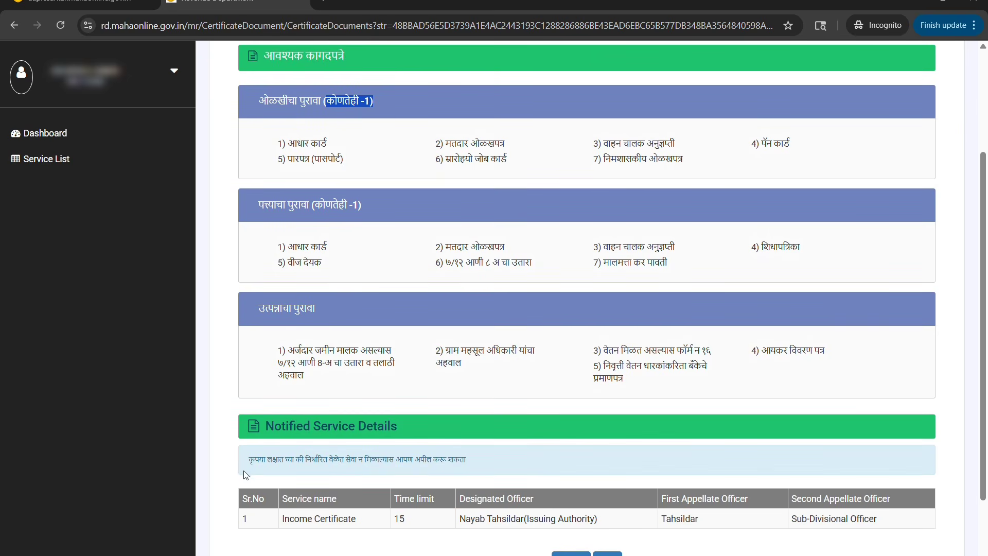
{"action": "left_click_drag", "start_coordinate": [249, 460], "coordinate": [483, 458]}
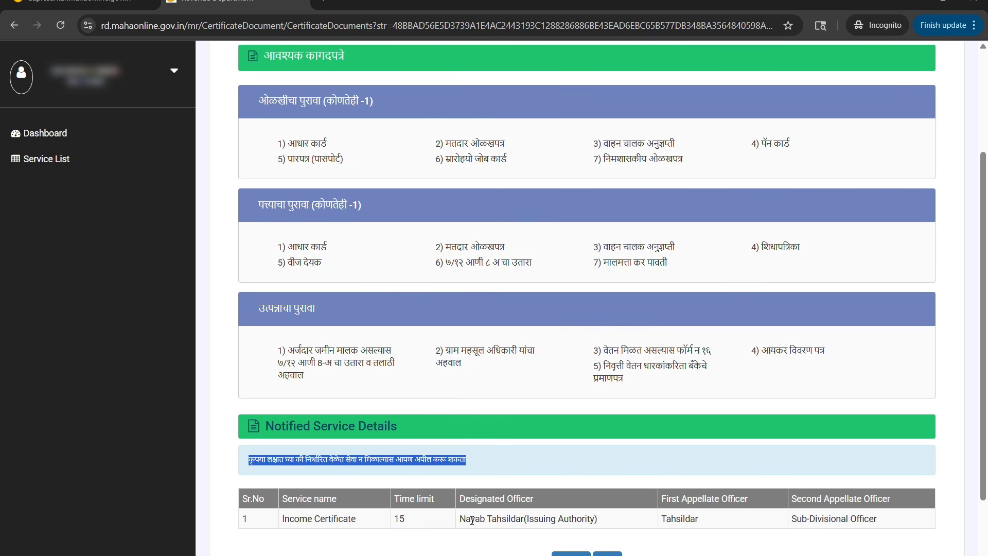
{"action": "scroll", "coordinate": [747, 527], "scroll_direction": "down", "scroll_amount": 1}
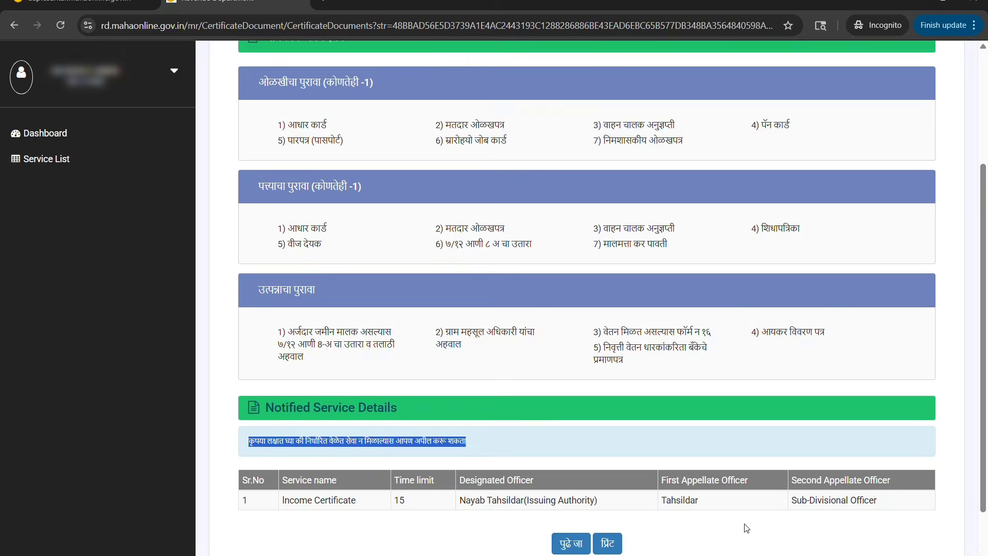
{"action": "left_click", "coordinate": [571, 532]}
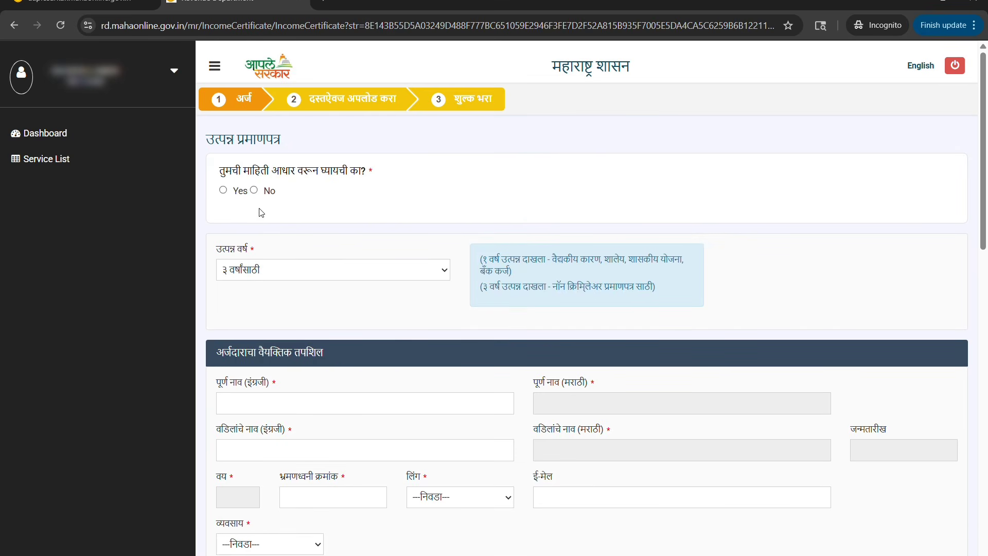
Step: Choose to take the applicant's details from Aadhaar, entering the Aadhaar number and verifying it with the OTP
{"action": "left_click", "coordinate": [224, 191]}
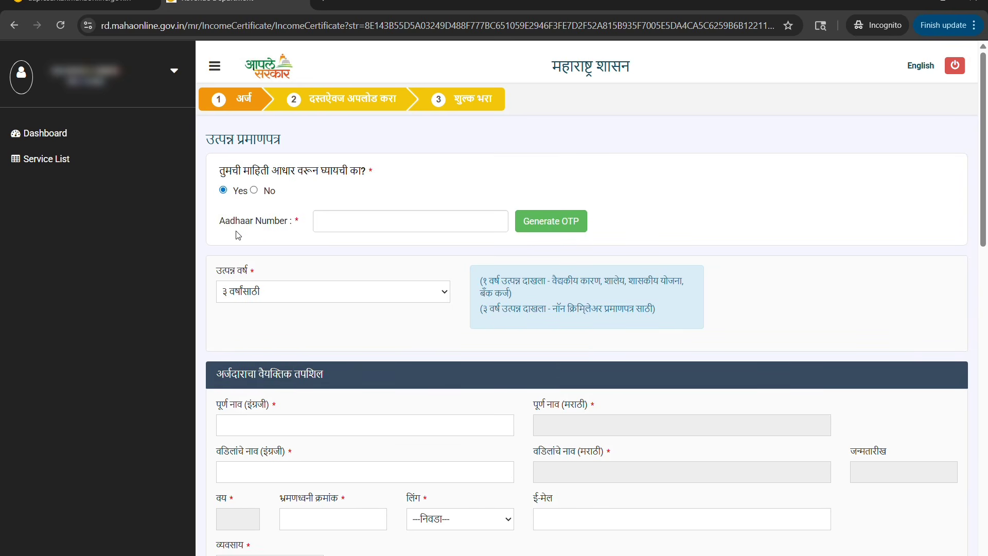
{"action": "left_click", "coordinate": [340, 222]}
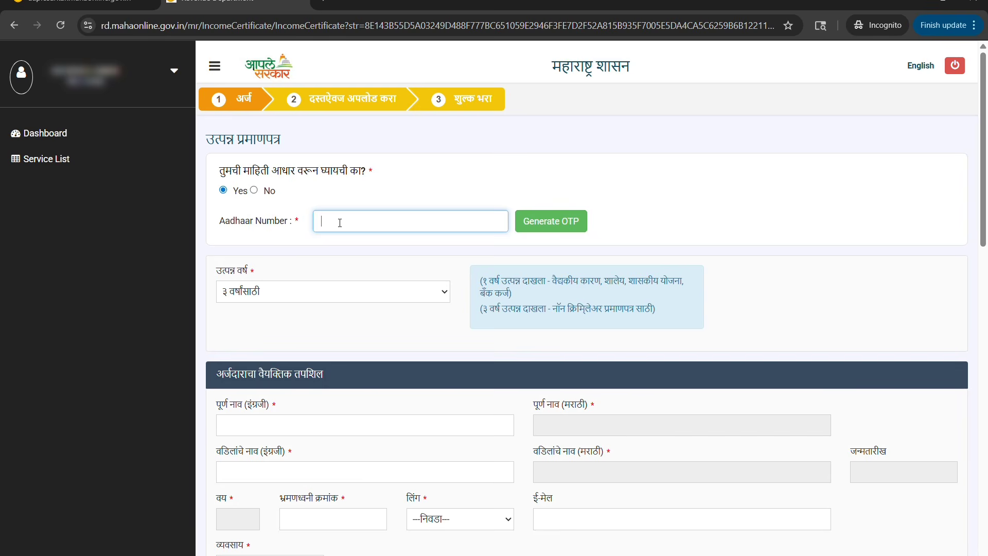
{"action": "type", "text": "***"}
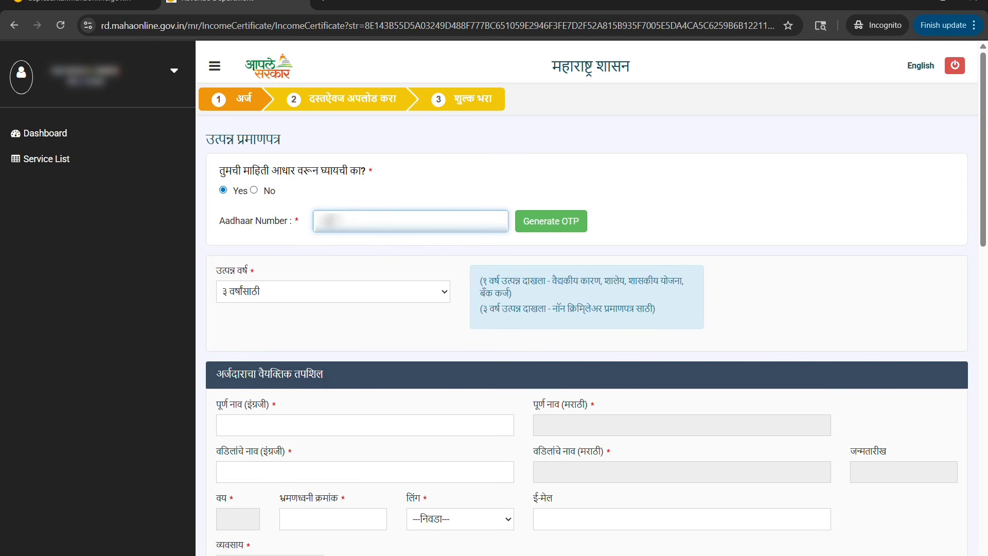
{"action": "type", "text": "***********"}
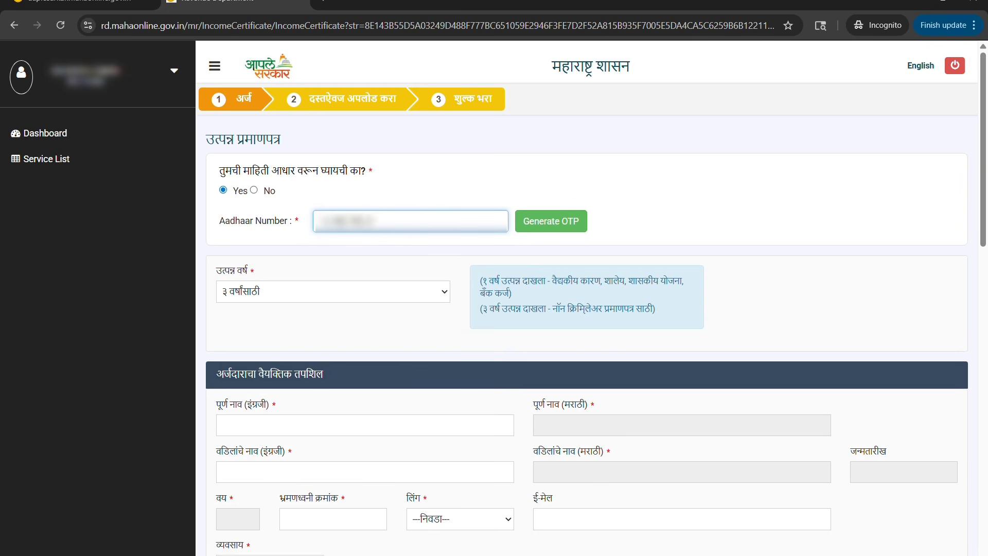
{"action": "left_click", "coordinate": [531, 230]}
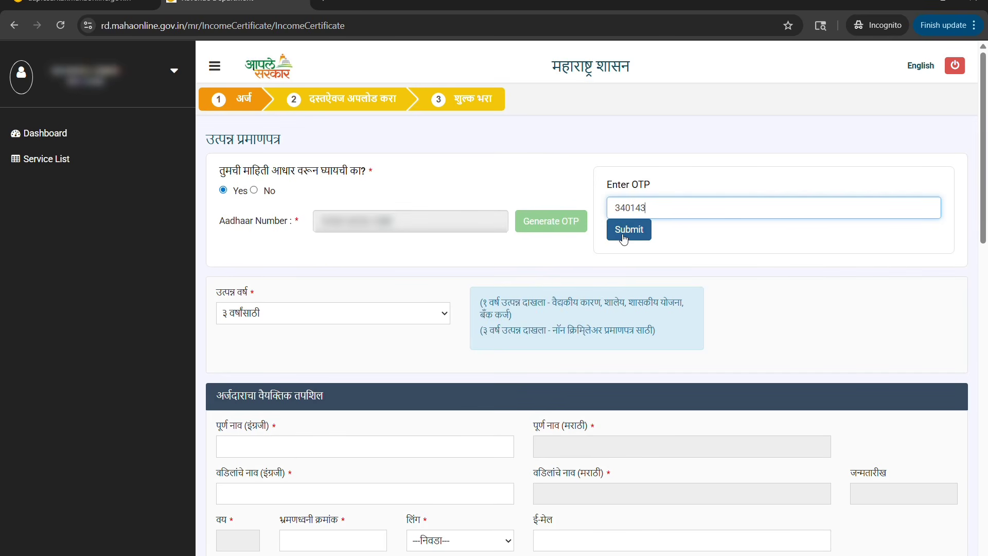
{"action": "left_click", "coordinate": [625, 241]}
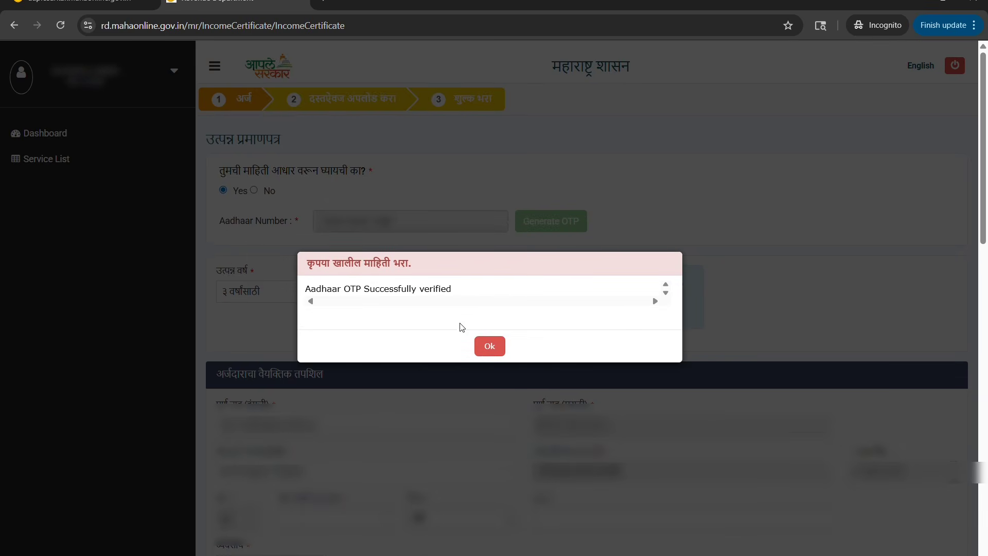
{"action": "left_click", "coordinate": [493, 348]}
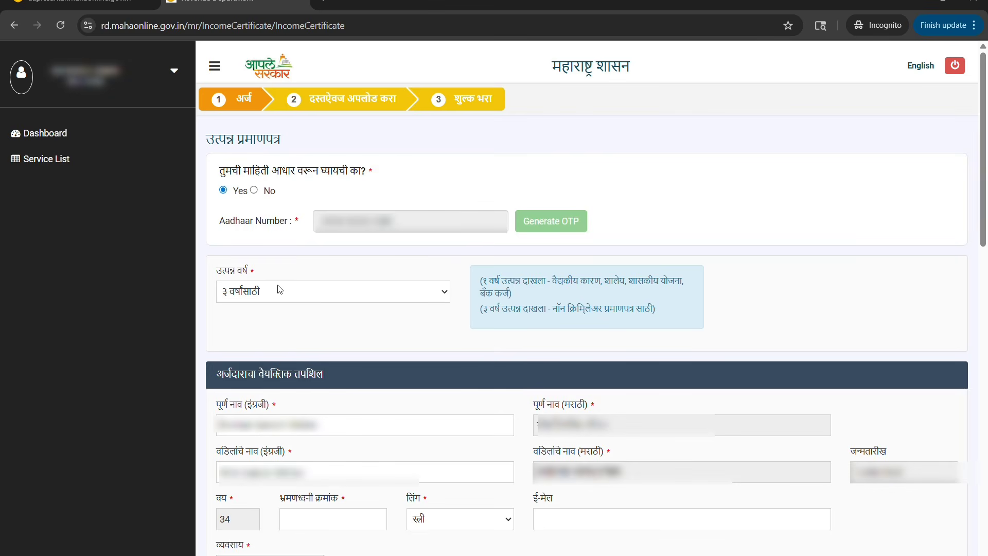
Step: Set the income year (उत्पन्न वर्ष) to १ वर्षासाठी
{"action": "left_click_drag", "start_coordinate": [216, 274], "coordinate": [255, 273]}
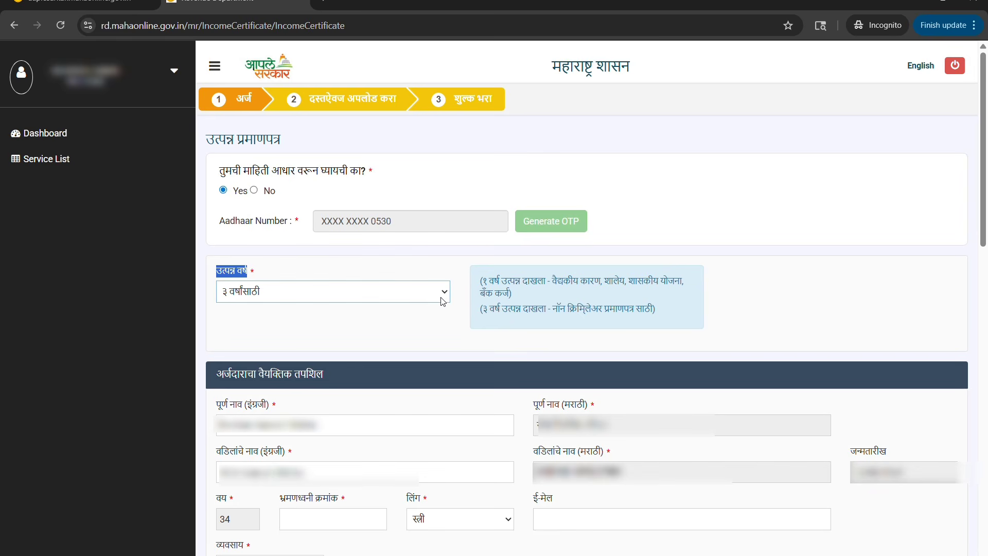
{"action": "key", "text": "Up"}
Step: Correct the applicant's full name in Marathi and enter the applicant's mobile number
{"action": "key", "text": "ctrl+y"}
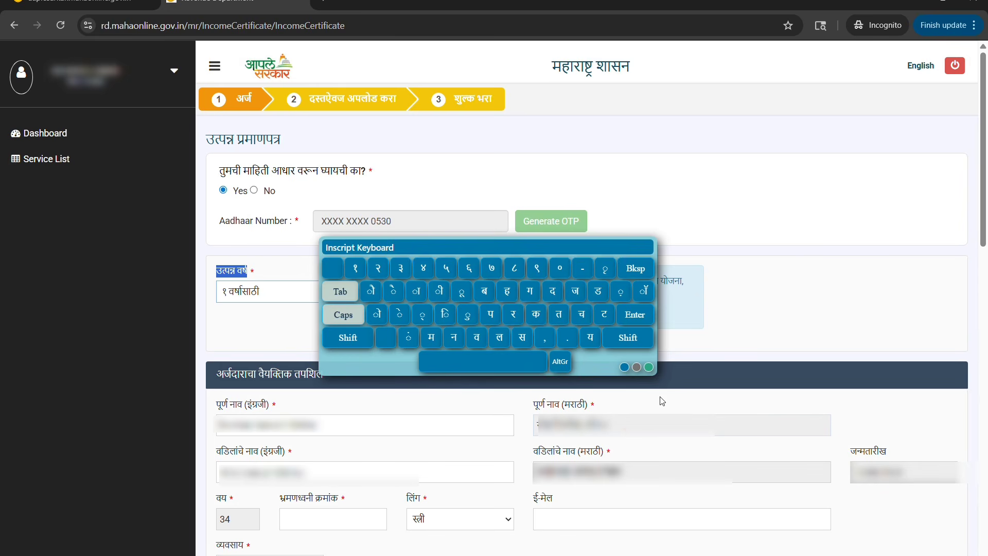
{"action": "left_click_drag", "start_coordinate": [584, 424], "coordinate": [608, 424]}
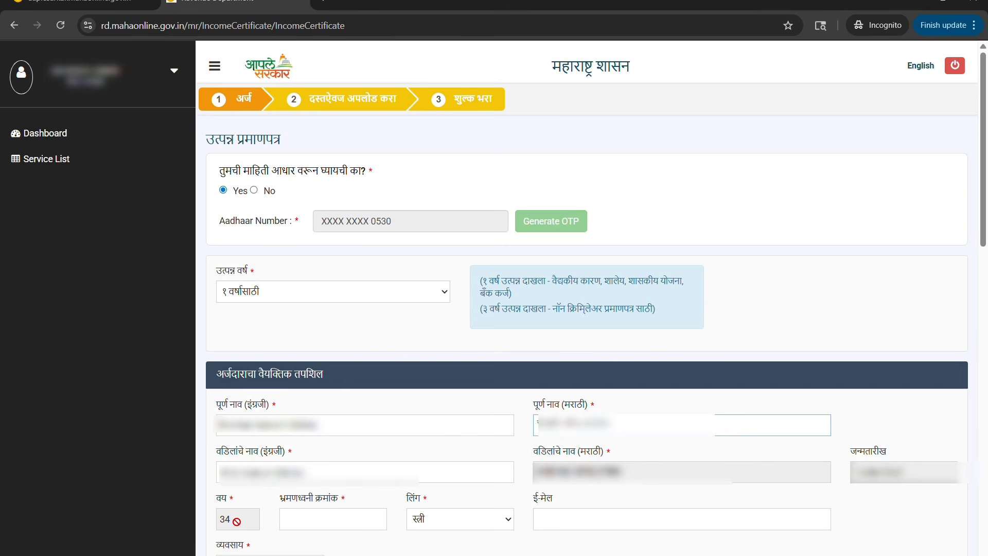
{"action": "left_click", "coordinate": [297, 520]}
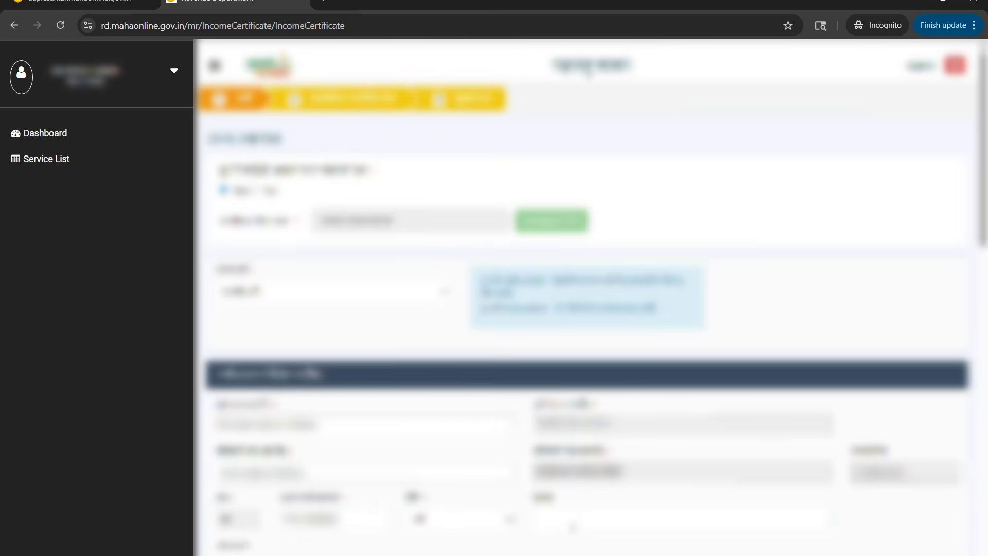
Step: Preview the family farm income section with the occupation शेतकरी, and set the applicant's occupation to गृहिणी
{"action": "scroll", "coordinate": [573, 528], "scroll_direction": "down", "scroll_amount": 15}
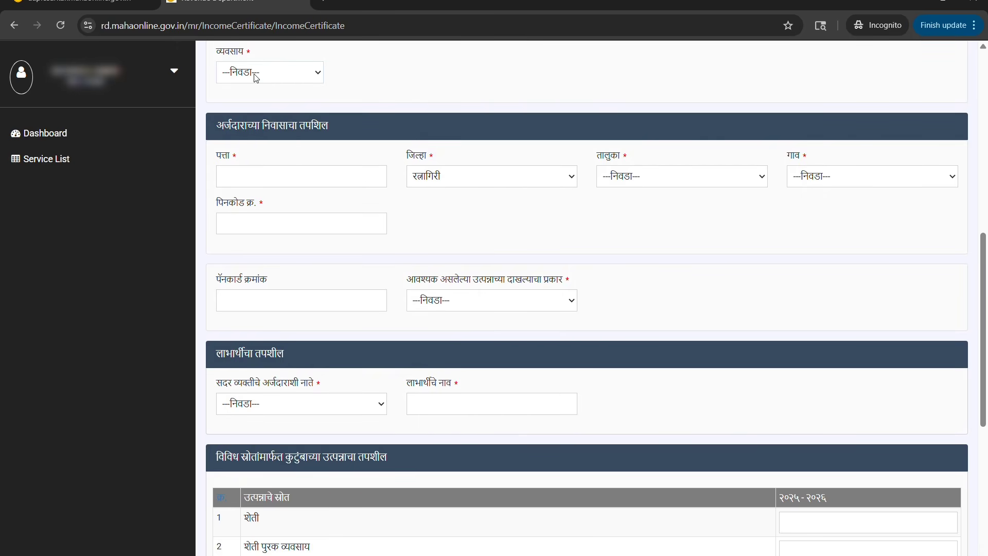
{"action": "left_click", "coordinate": [273, 76]}
{"action": "left_click", "coordinate": [232, 374]}
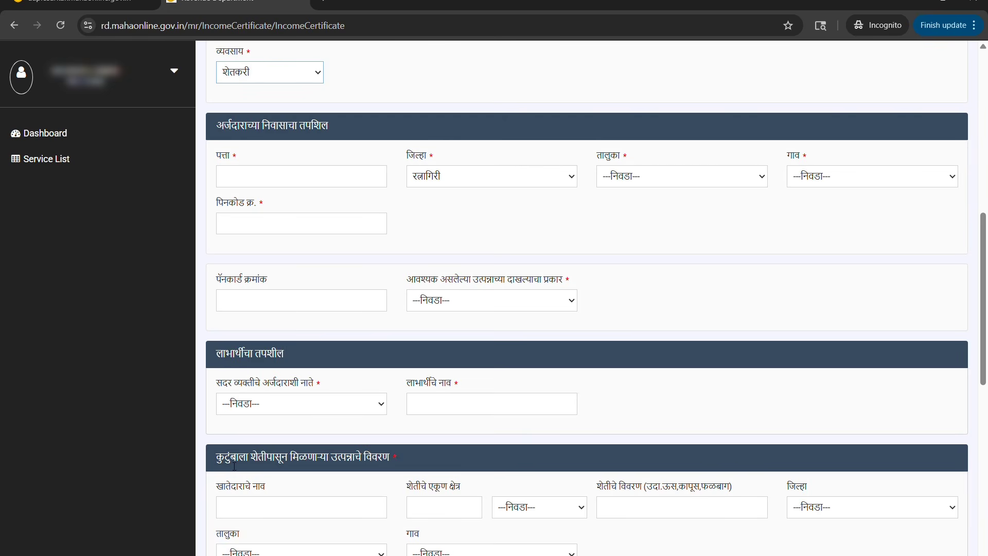
{"action": "left_click_drag", "start_coordinate": [216, 460], "coordinate": [379, 463]}
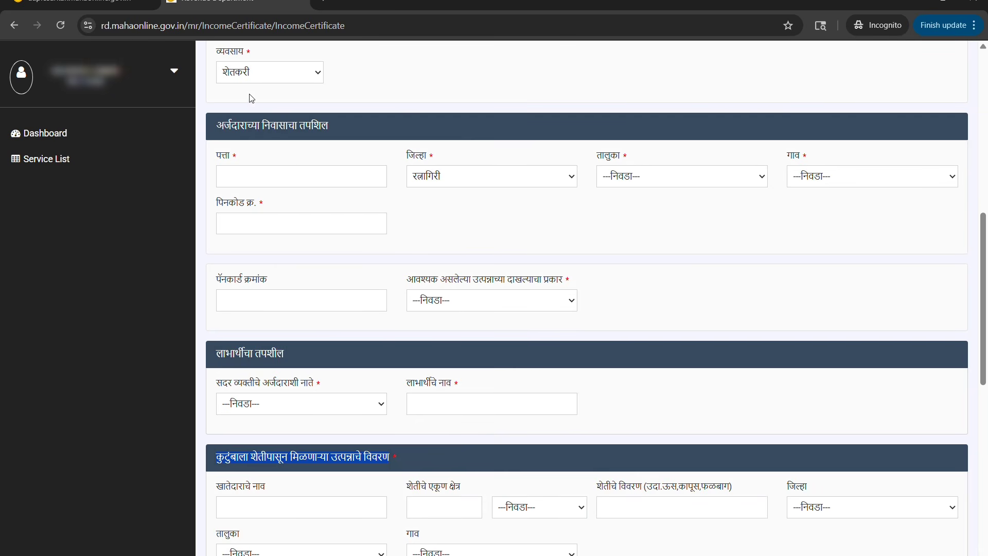
{"action": "left_click", "coordinate": [238, 127]}
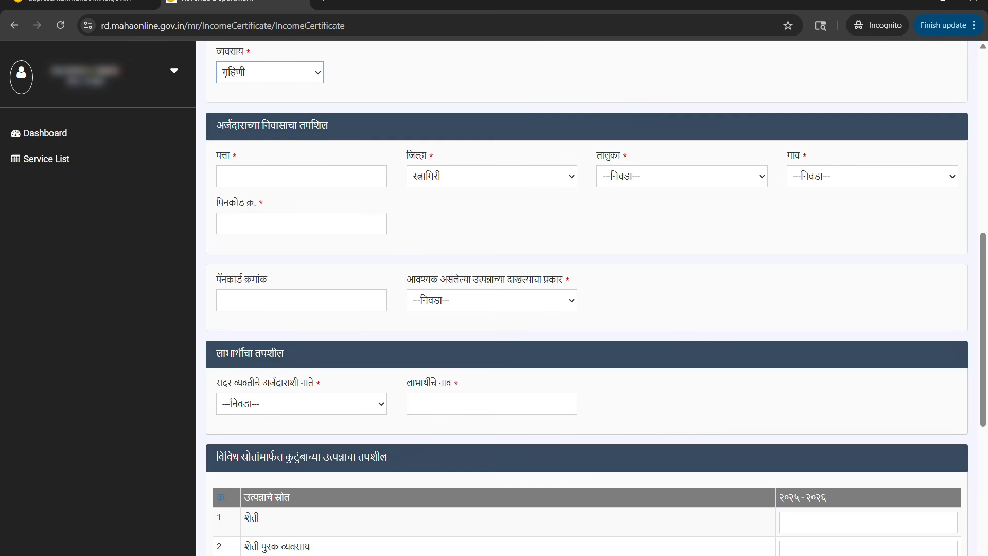
Step: Fill in the applicant's residence details: address, district, taluka, village and pincode
{"action": "left_click", "coordinate": [254, 179]}
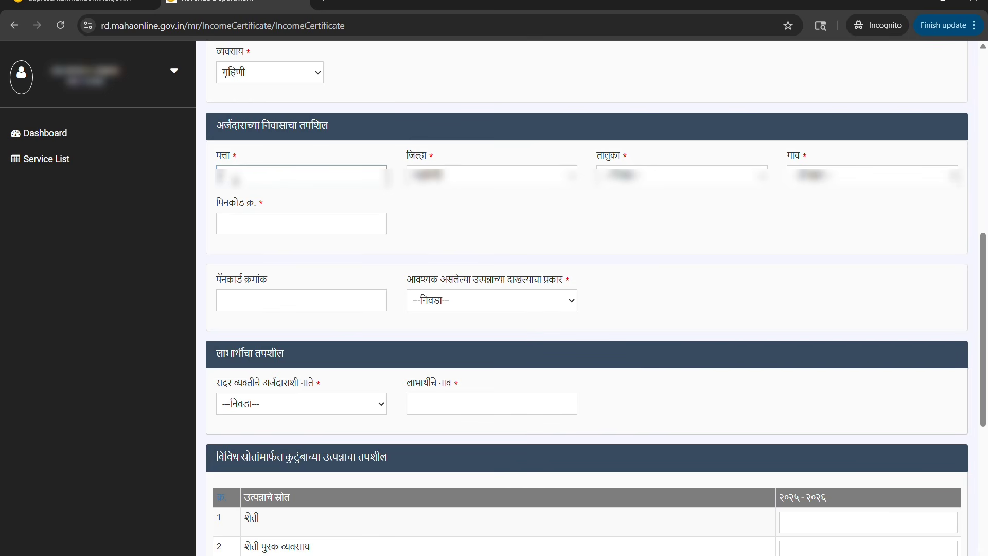
{"action": "type", "text": "म"}
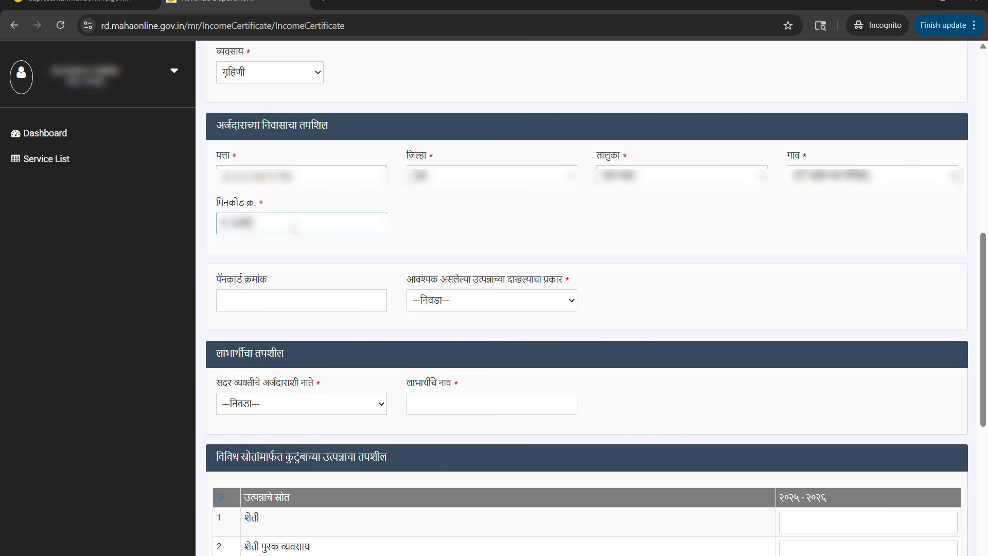
Step: Set the required income certificate type to वैयक्तिक उत्पन्न प्रमाणपत्र and the beneficiary's relationship to the applicant to स्वतः
{"action": "left_click", "coordinate": [429, 216]}
{"action": "left_click", "coordinate": [525, 308]}
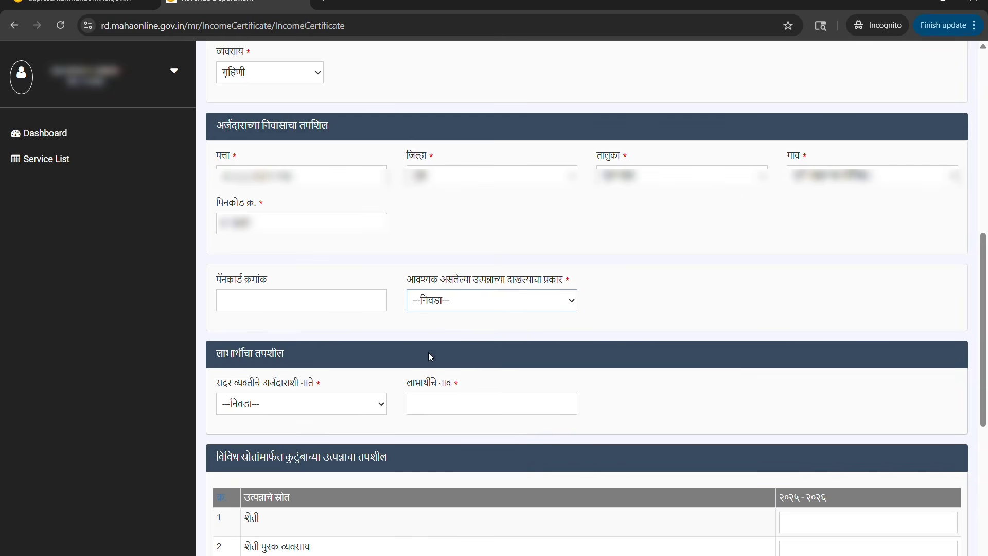
{"action": "key", "text": "Down"}
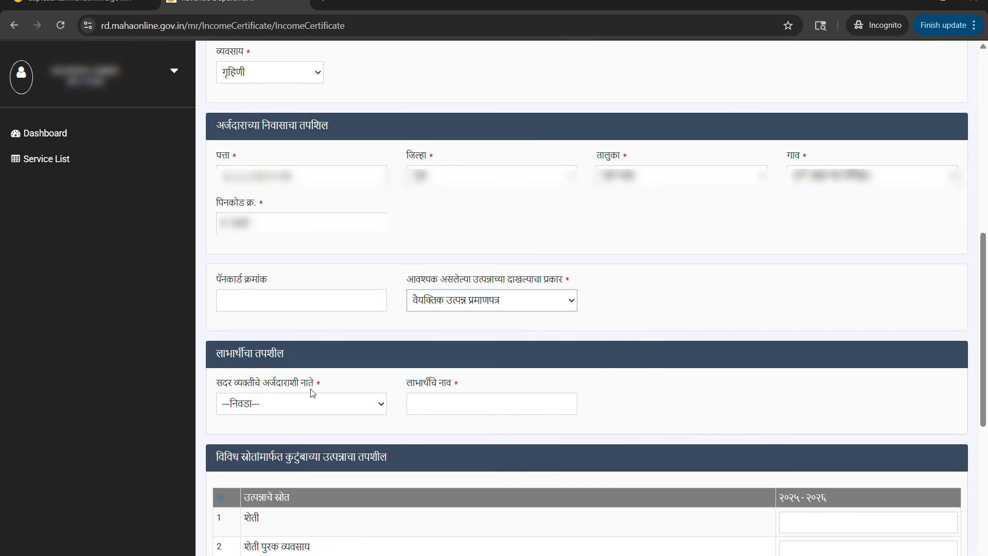
{"action": "left_click", "coordinate": [347, 406]}
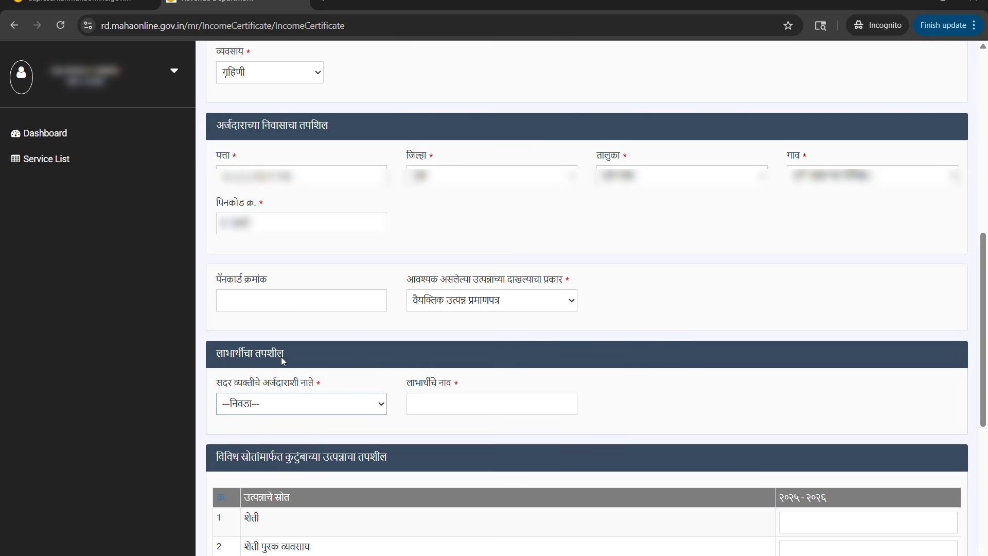
{"action": "left_click", "coordinate": [257, 348]}
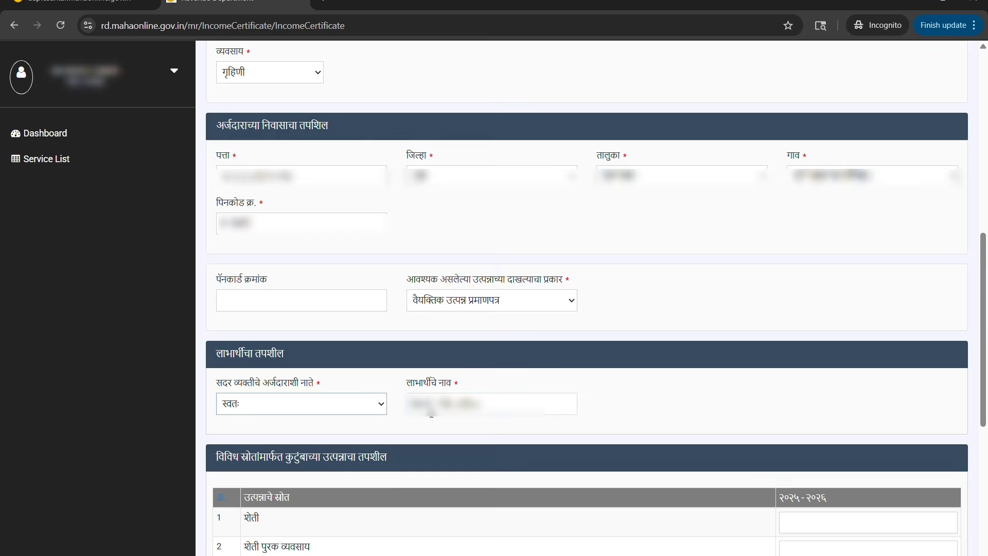
Step: Enter 21000 as the family's २०२५-२०२६ income from इतर मजुरी
{"action": "scroll", "coordinate": [431, 415], "scroll_direction": "down", "scroll_amount": 7}
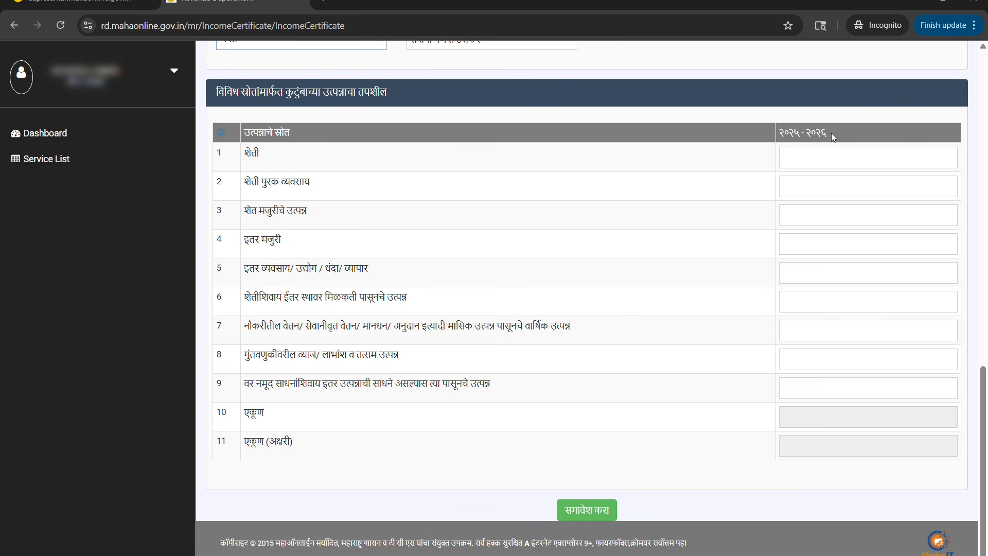
{"action": "left_click", "coordinate": [798, 165]}
{"action": "left_click", "coordinate": [847, 242]}
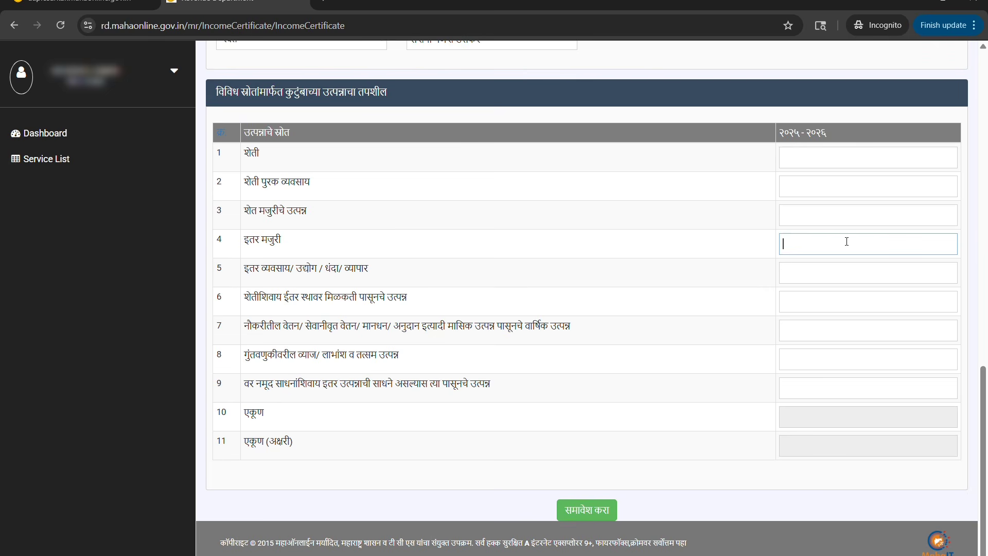
{"action": "type", "text": "21000"}
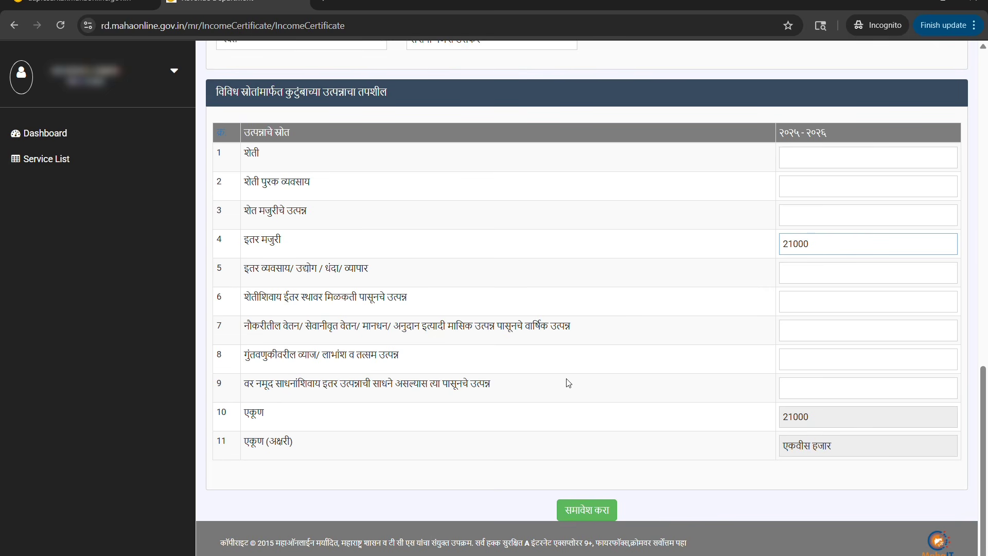
Step: Submit the completed income certificate application form and acknowledge the notices to reach the document upload stage
{"action": "left_click", "coordinate": [585, 511]}
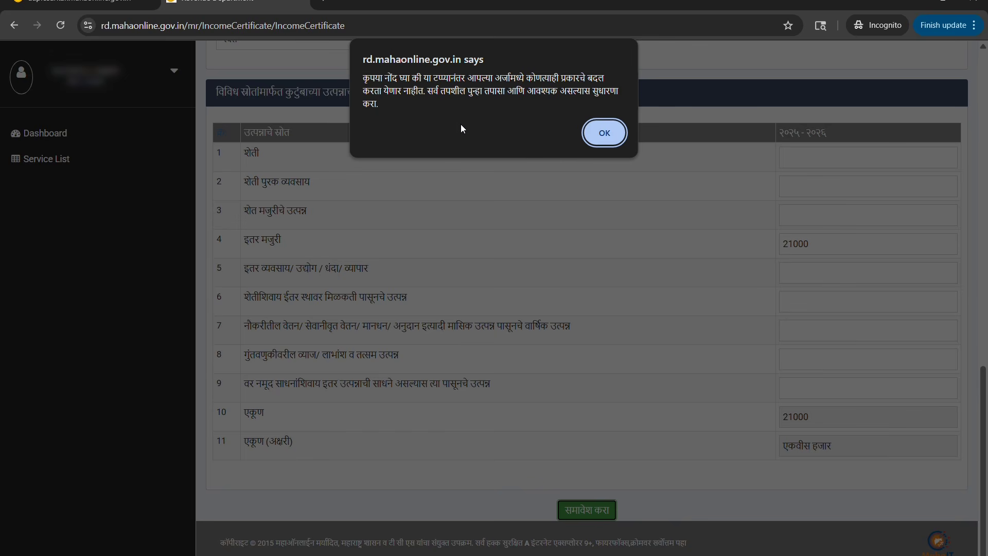
{"action": "left_click", "coordinate": [597, 135]}
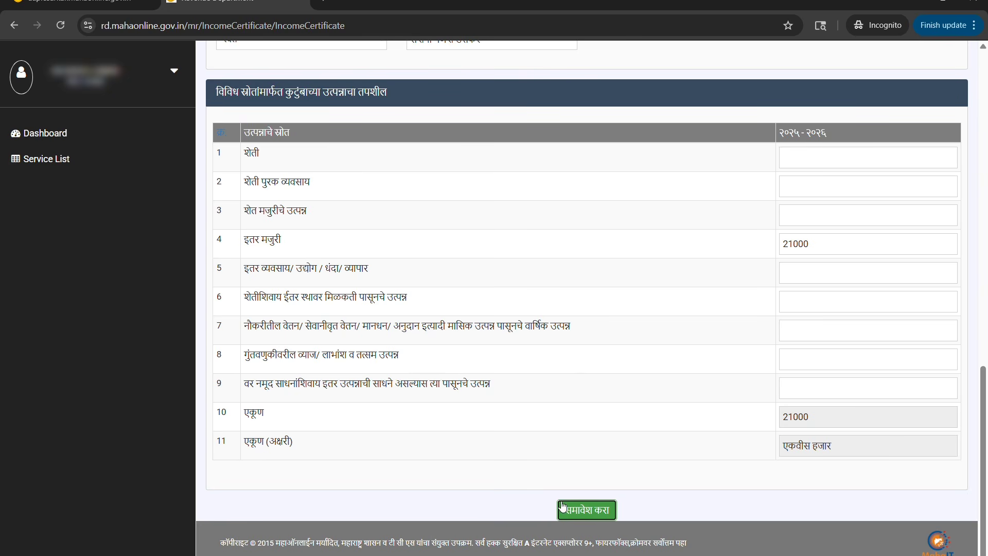
{"action": "left_click", "coordinate": [585, 513]}
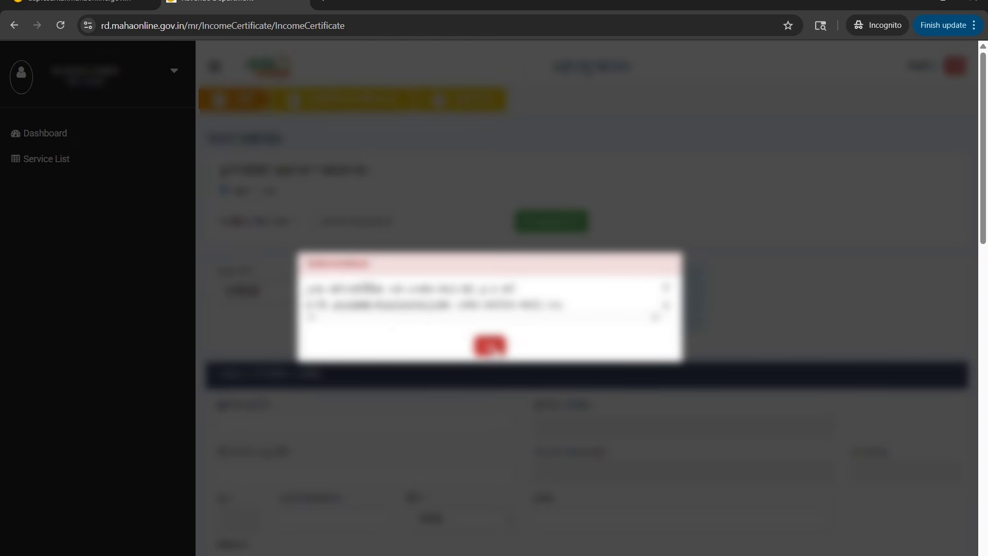
{"action": "left_click", "coordinate": [489, 346]}
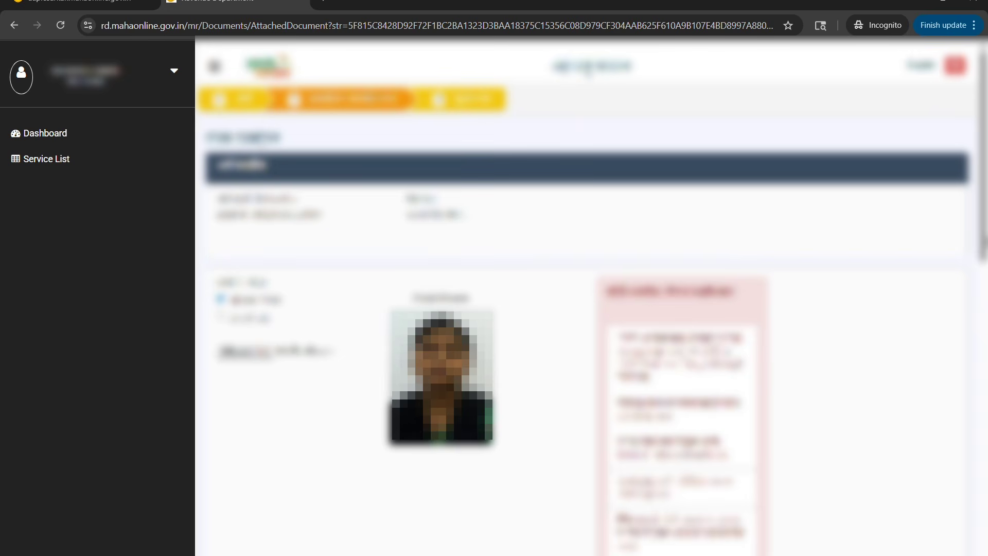
Step: Attach AadhaarCard.pdf as the identity proof under आधार कार्ड, with the document name Aadhaar Card
{"action": "scroll", "coordinate": [963, 467], "scroll_direction": "down", "scroll_amount": 10}
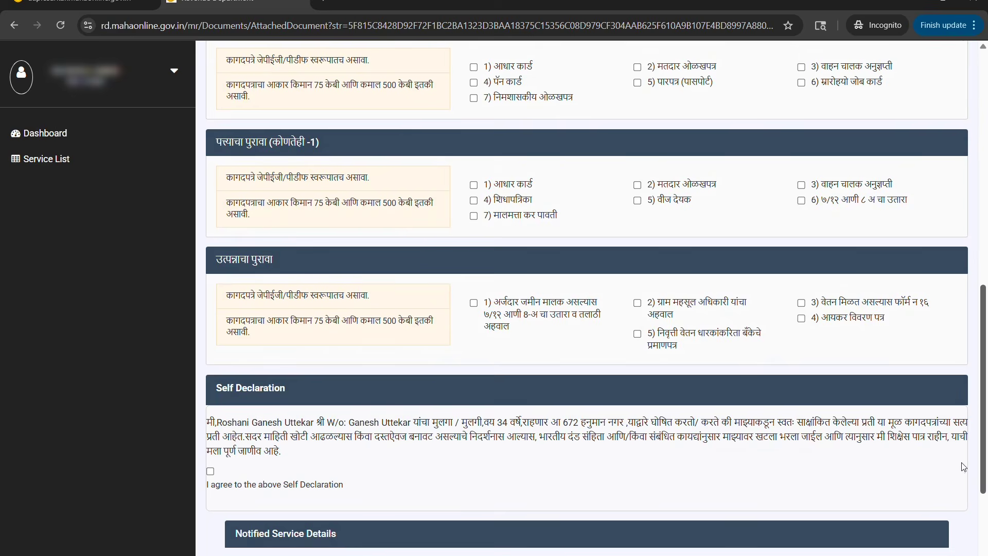
{"action": "scroll", "coordinate": [962, 448], "scroll_direction": "up", "scroll_amount": 2}
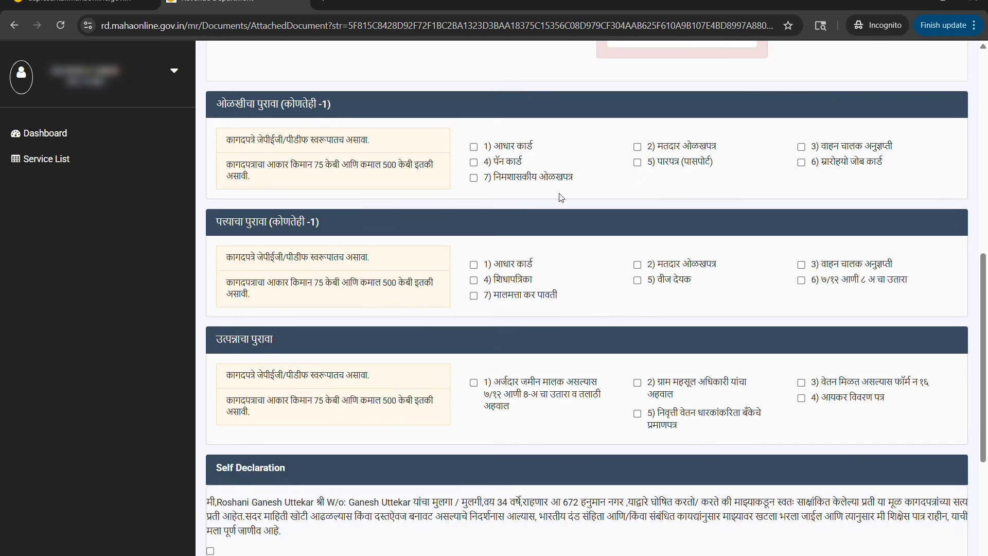
{"action": "left_click", "coordinate": [474, 147]}
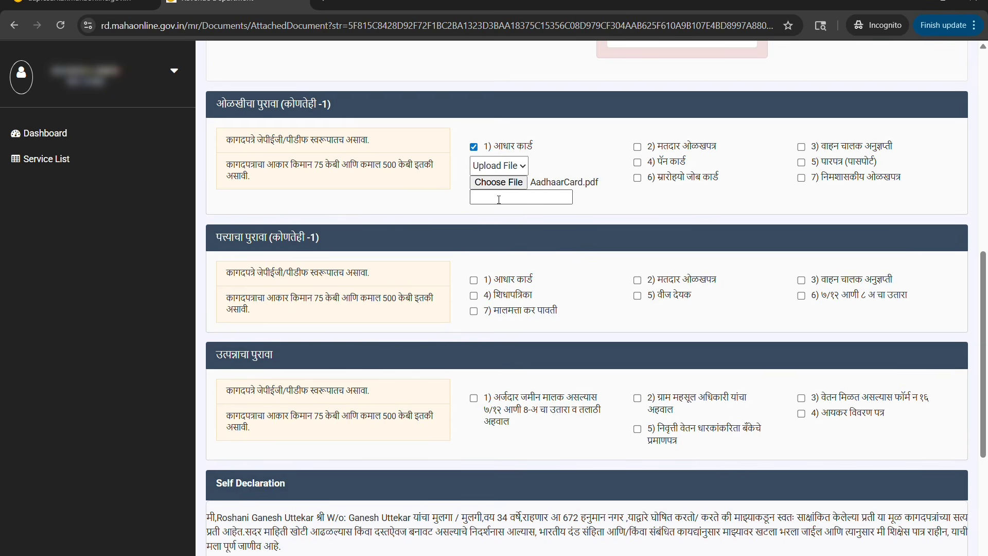
{"action": "left_click", "coordinate": [499, 199]}
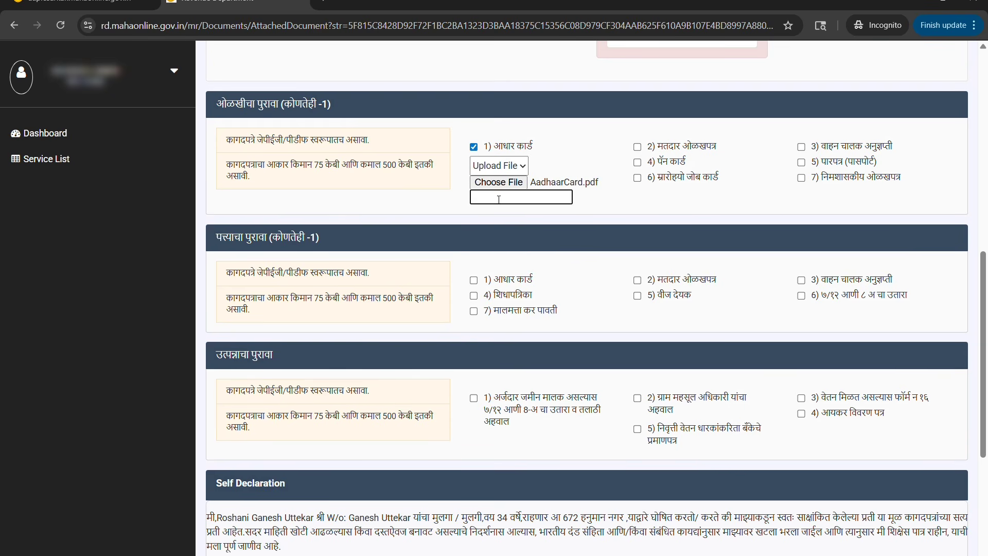
{"action": "type", "text": "Aadhaar Card"}
{"action": "left_click", "coordinate": [218, 249]}
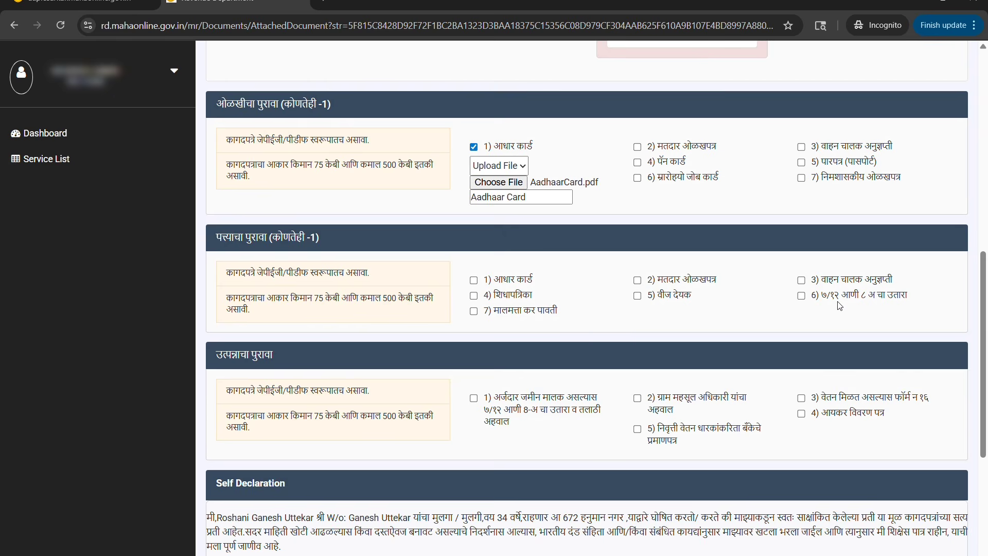
Step: Attach Shidhapatrika.pdf as the address proof under शिधापत्रिका, with the document name Shidhapatrika
{"action": "left_click", "coordinate": [474, 296]}
{"action": "left_click", "coordinate": [493, 346]}
{"action": "type", "text": "Shi"}
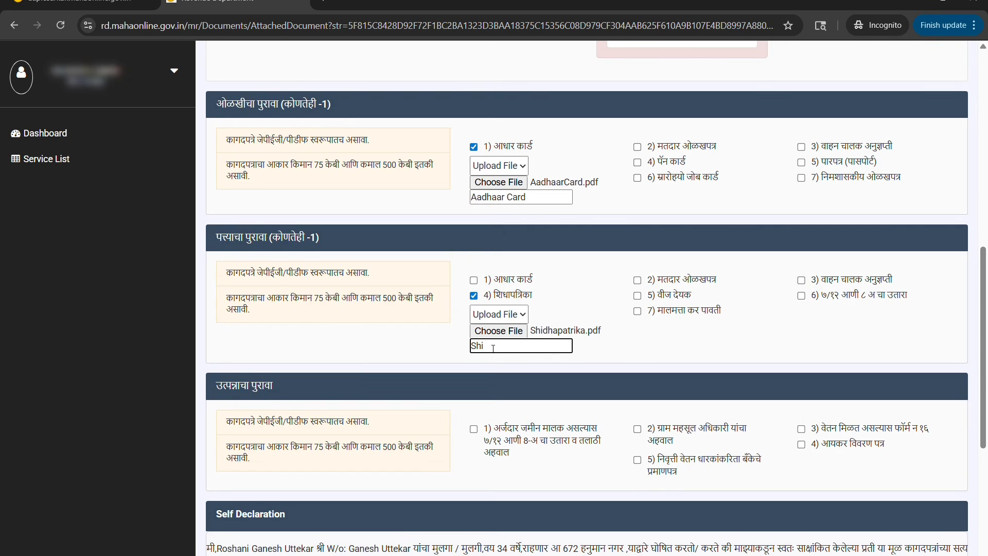
{"action": "type", "text": "dhapatrika"}
Step: Attach GramMahasul.pdf as the income proof under ग्राम महसूल अधिकारी यांचा अहवाल, with the document name GramMahasul Ahwal
{"action": "left_click", "coordinate": [638, 430]}
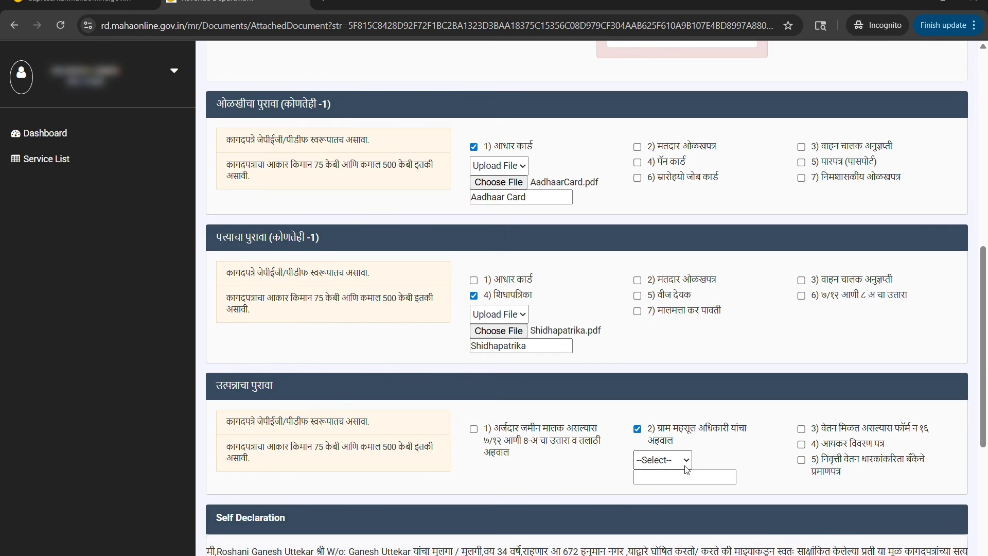
{"action": "left_click", "coordinate": [651, 495]}
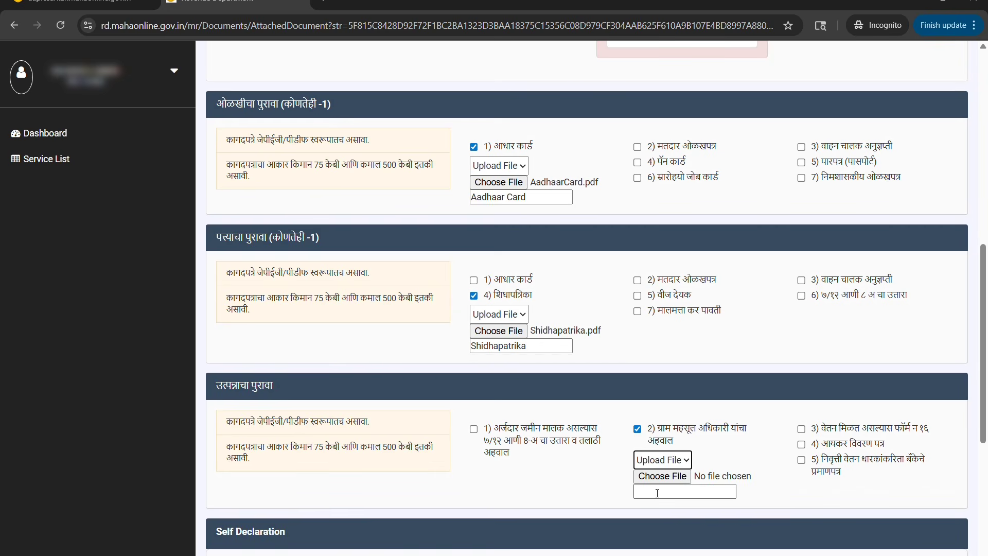
{"action": "left_click", "coordinate": [651, 479]}
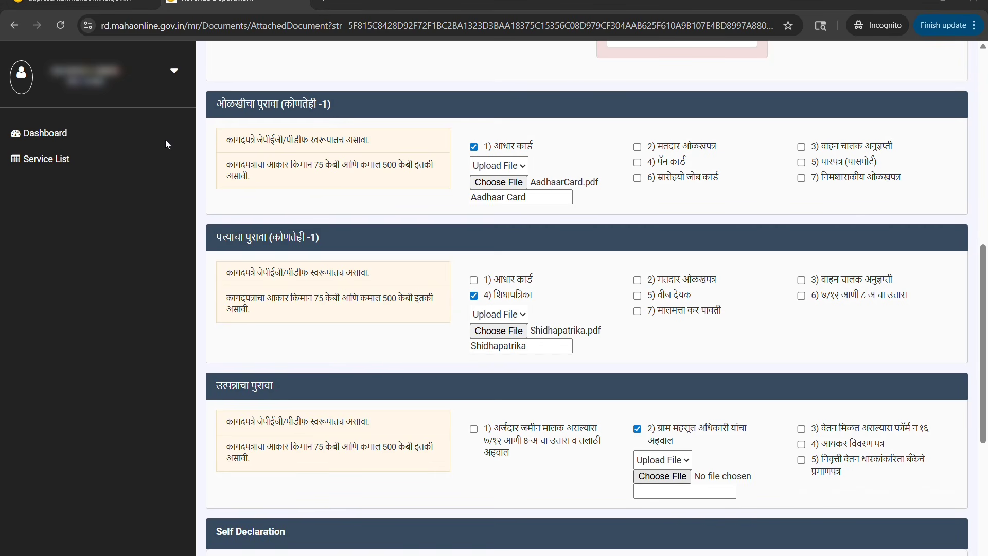
{"action": "double_click", "coordinate": [143, 109]}
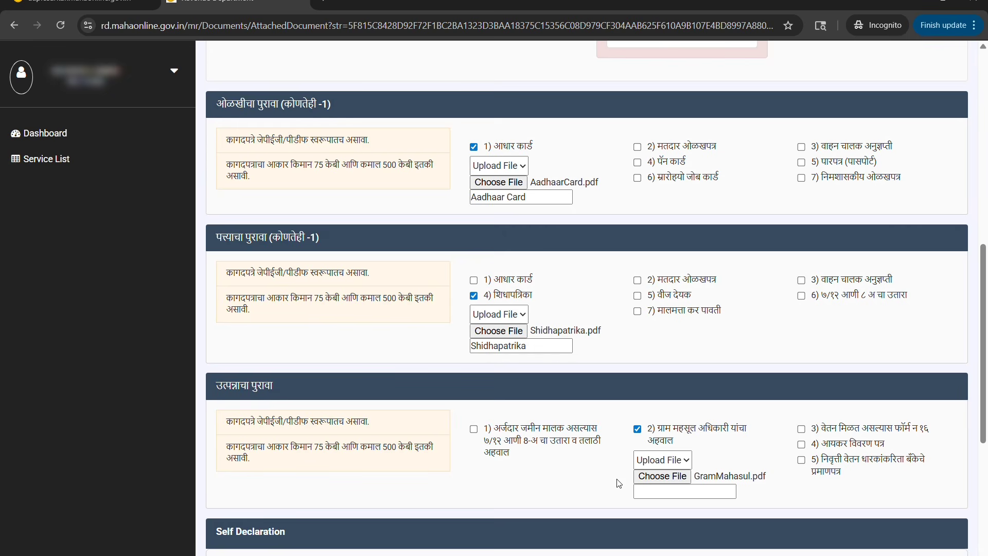
{"action": "left_click", "coordinate": [658, 494]}
{"action": "type", "text": "GramMaha"}
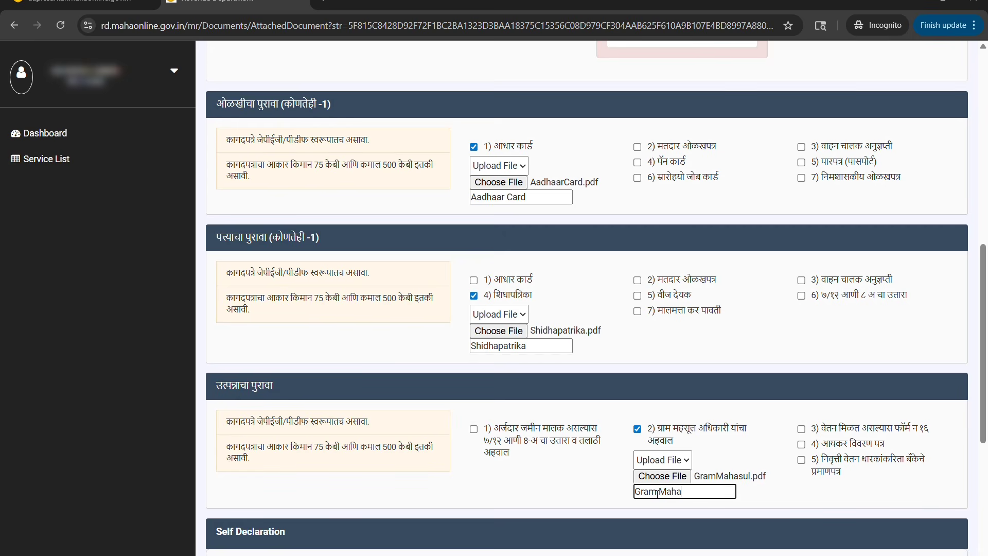
{"action": "type", "text": "sul Ahwal"}
Step: Agree to the self declaration, upload the attached documents and continue to the fee payment stage
{"action": "scroll", "coordinate": [658, 496], "scroll_direction": "down", "scroll_amount": 3}
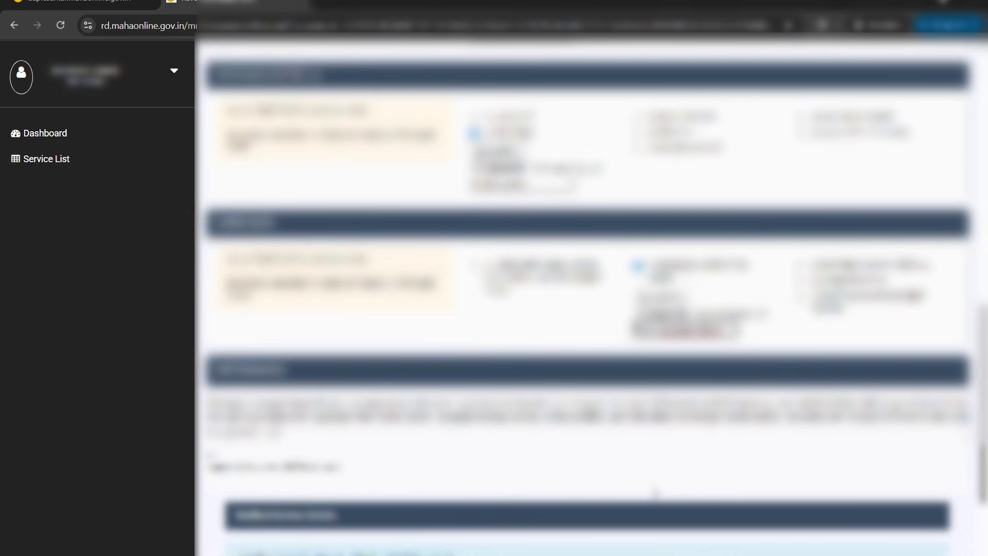
{"action": "left_click", "coordinate": [210, 453]}
{"action": "scroll", "coordinate": [211, 461], "scroll_direction": "down", "scroll_amount": 3}
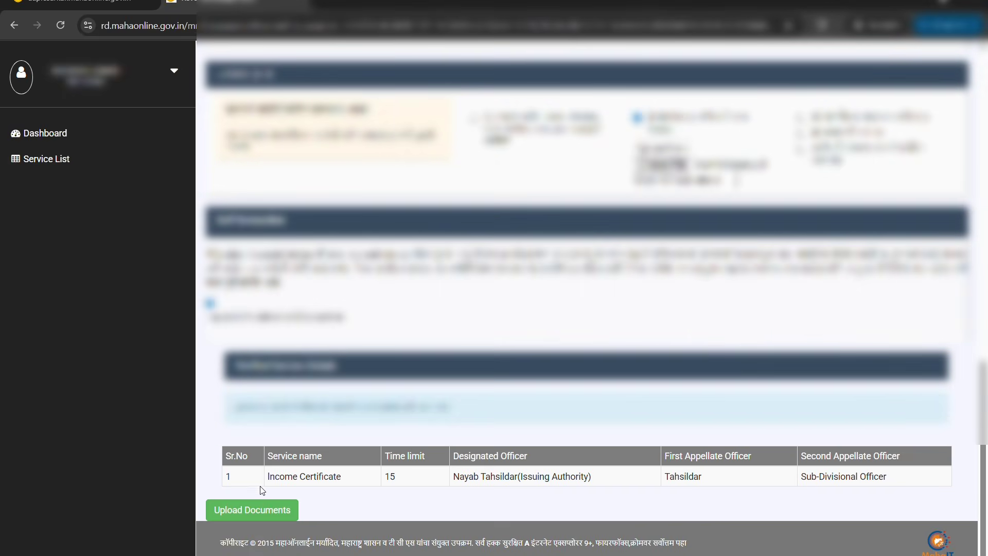
{"action": "left_click", "coordinate": [225, 511]}
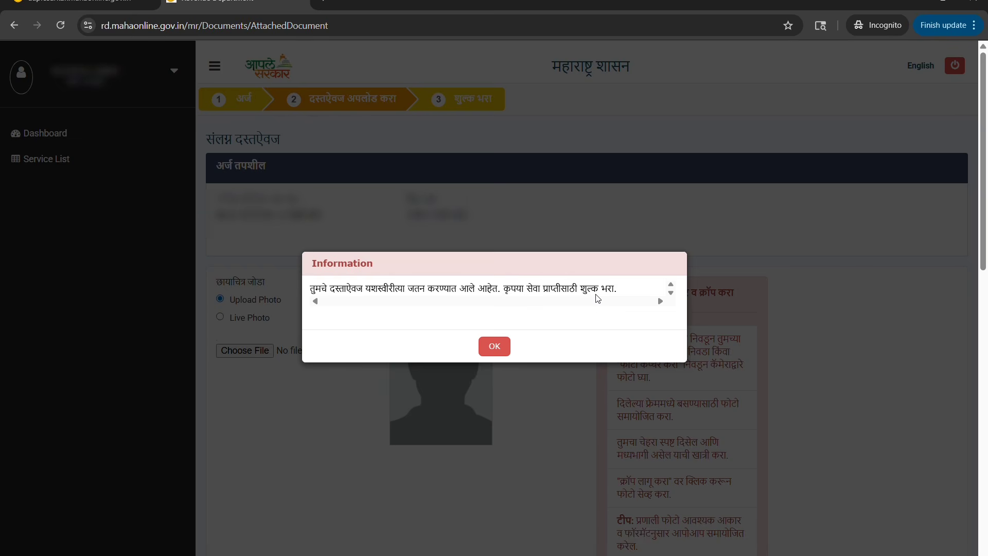
{"action": "left_click", "coordinate": [494, 347]}
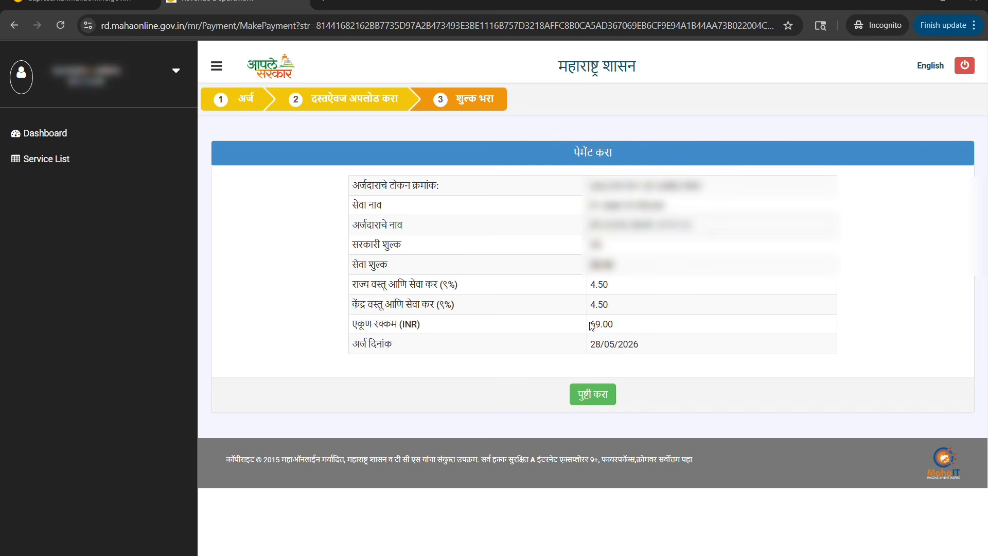
Step: Check the total application fee and confirm the payment details
{"action": "left_click_drag", "start_coordinate": [590, 324], "coordinate": [623, 328]}
{"action": "left_click", "coordinate": [634, 397]}
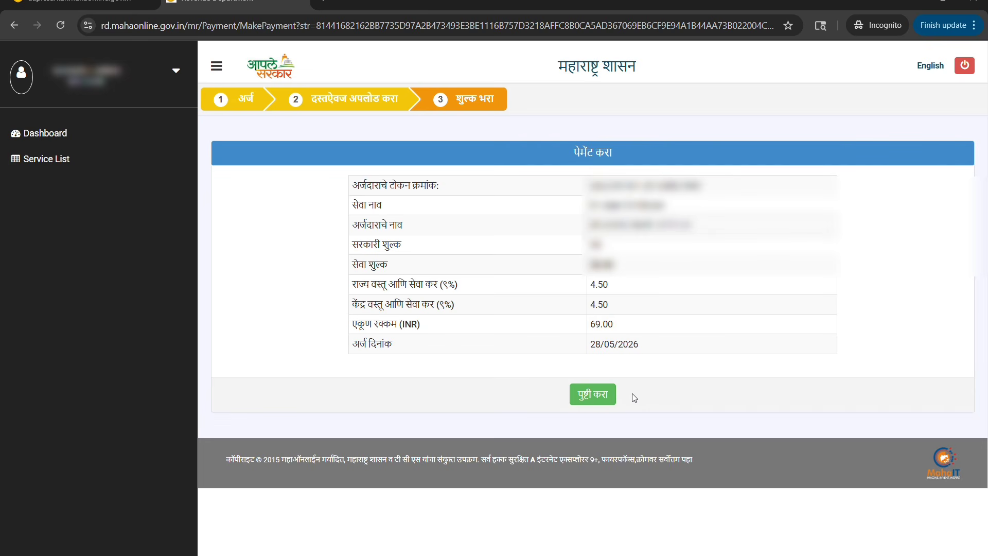
{"action": "left_click", "coordinate": [601, 404]}
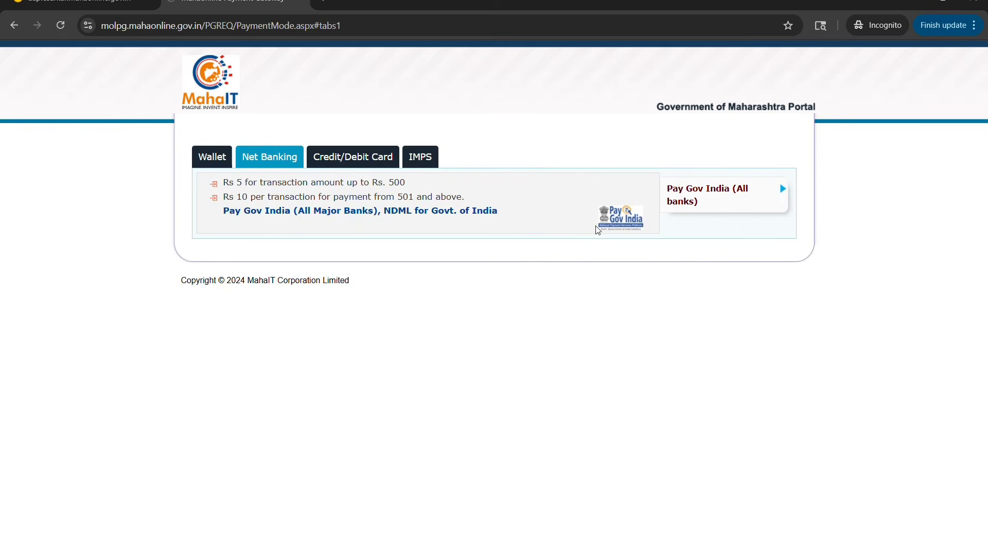
Step: Proceed with payment through Pay Gov India (All banks) and pay the fee with a UPI QR code
{"action": "left_click", "coordinate": [712, 209]}
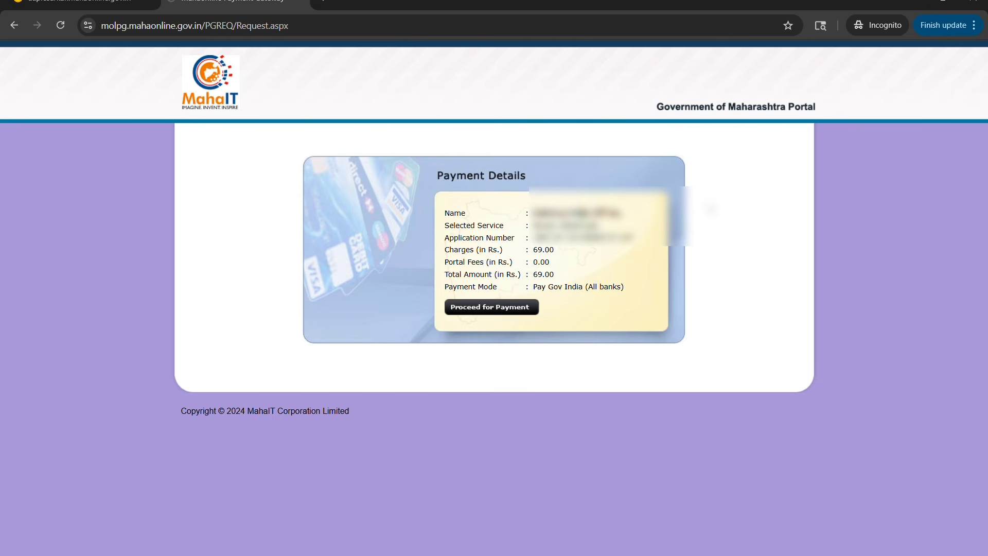
{"action": "left_click", "coordinate": [488, 309]}
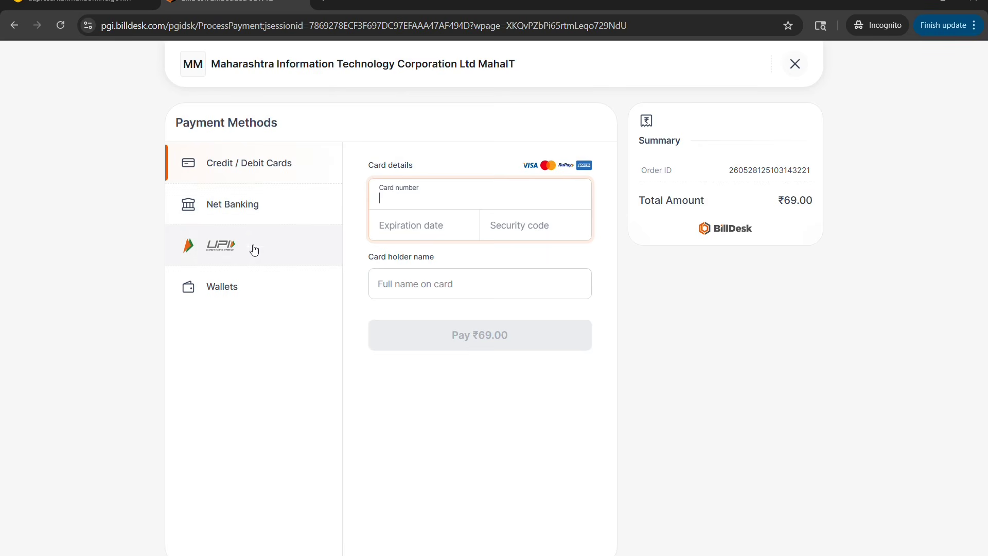
{"action": "left_click", "coordinate": [229, 246]}
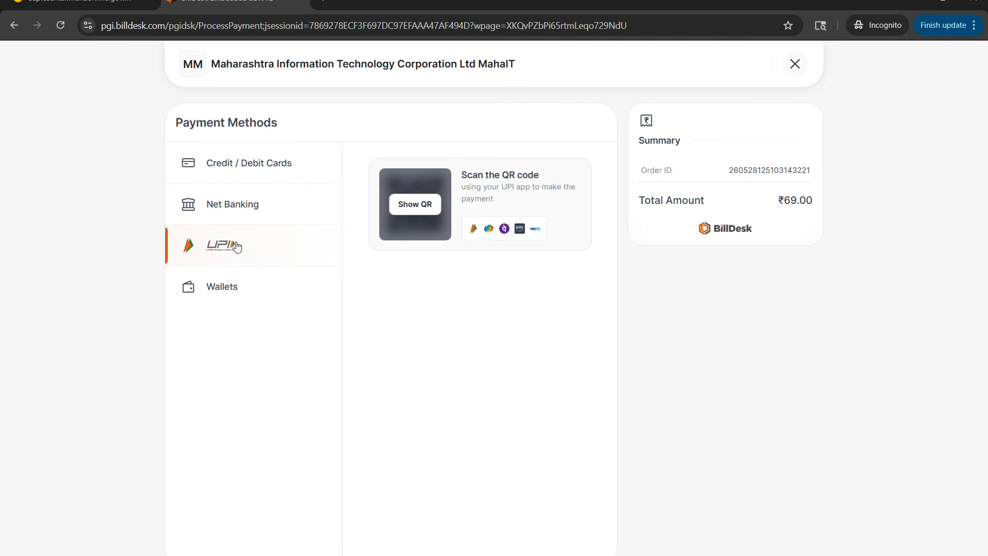
{"action": "left_click", "coordinate": [410, 209]}
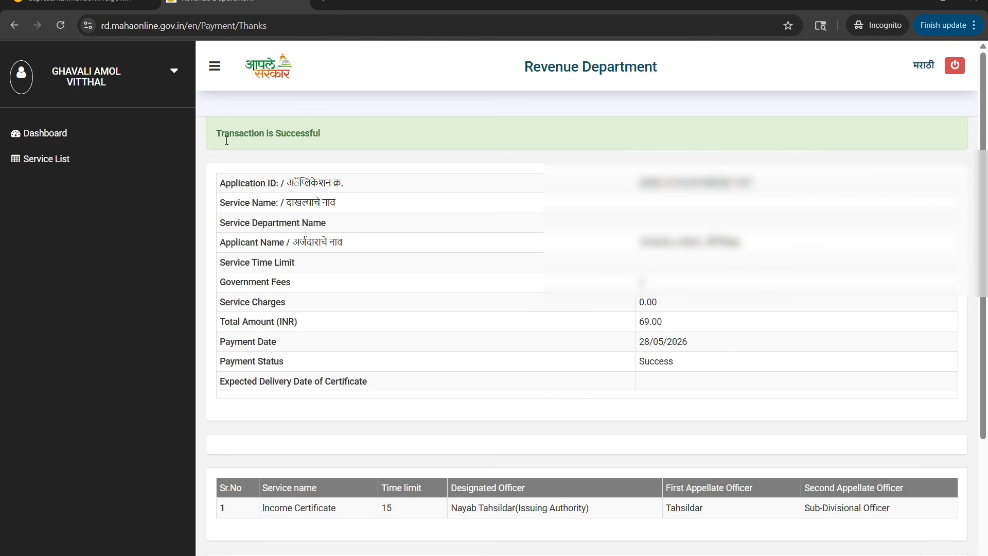
Step: Review the transaction status and the details on the payment receipt page
{"action": "left_click_drag", "start_coordinate": [224, 137], "coordinate": [364, 135]}
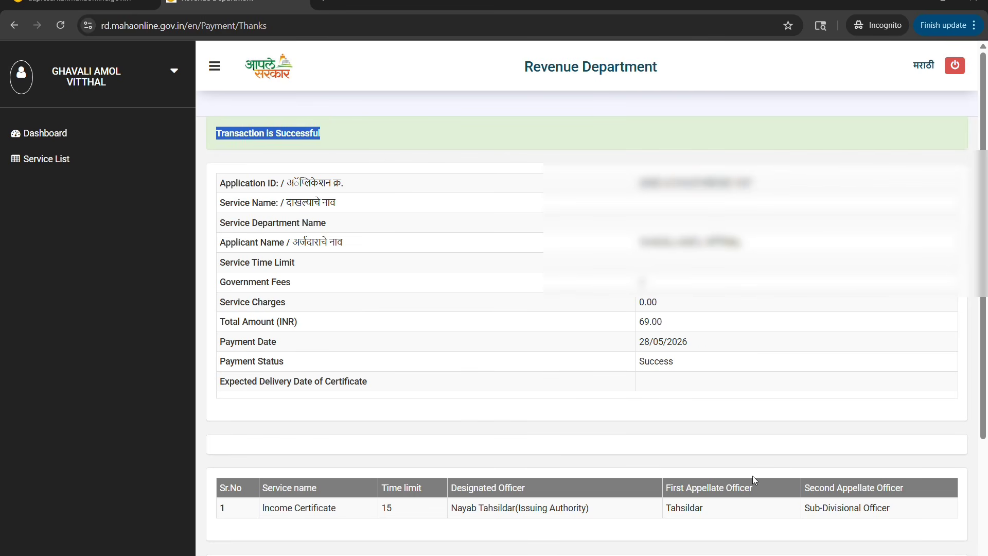
{"action": "left_click_drag", "start_coordinate": [984, 318], "coordinate": [986, 434]}
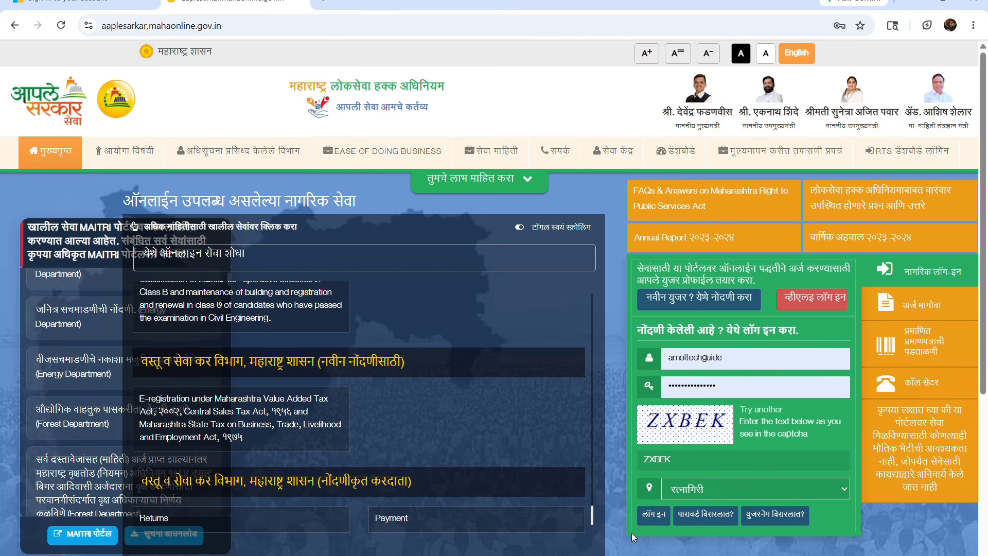
Step: Log in to the Aaple Sarkar citizen portal again with the filled-in credentials, captcha and district रत्नागिरी
{"action": "left_click", "coordinate": [653, 514]}
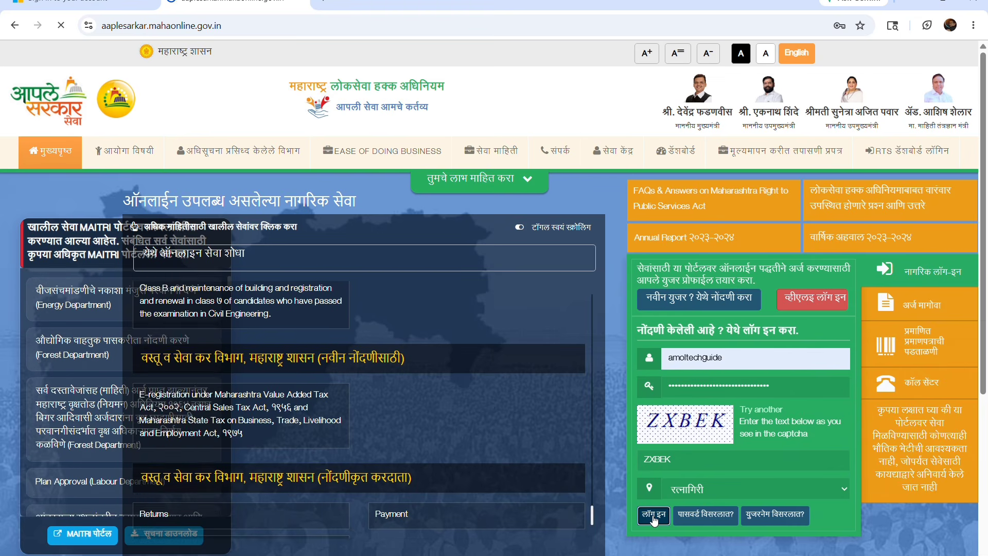